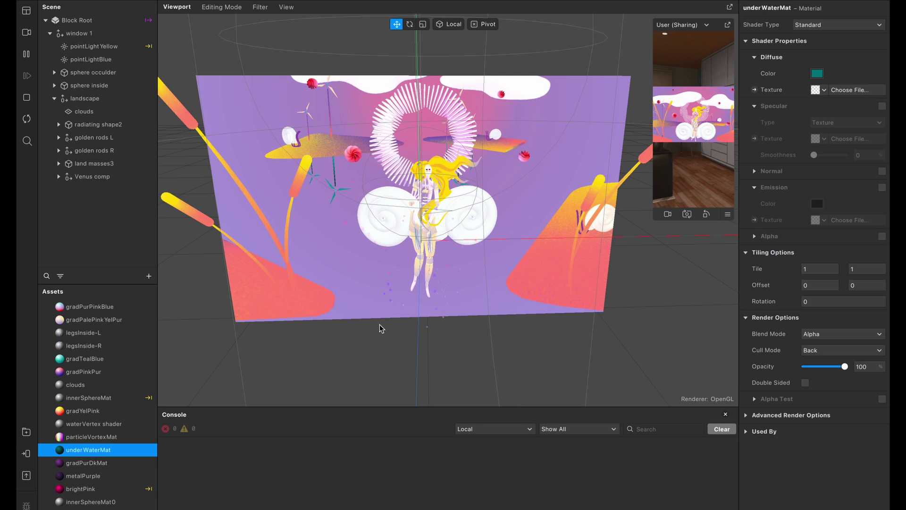
scroll(394, 322, "up", 2)
scroll(395, 323, "up", 3)
scroll(392, 321, "down", 2)
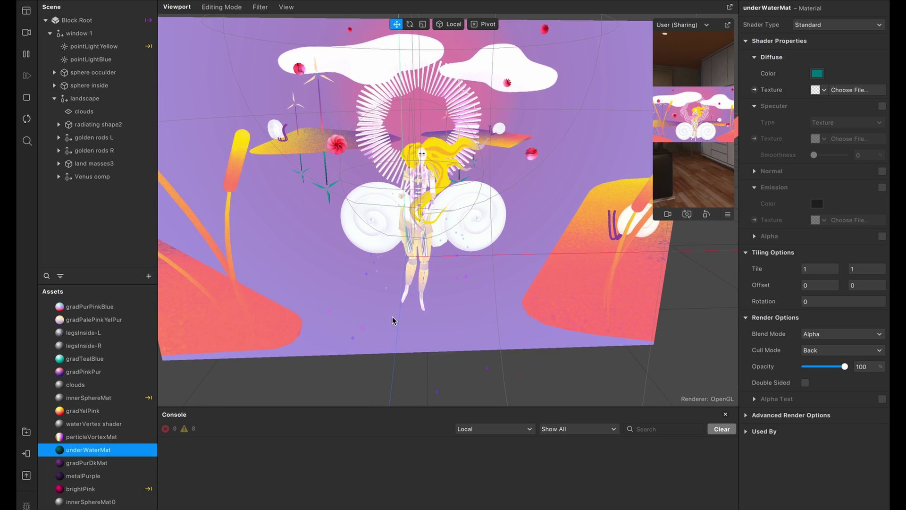
scroll(392, 320, "down", 3)
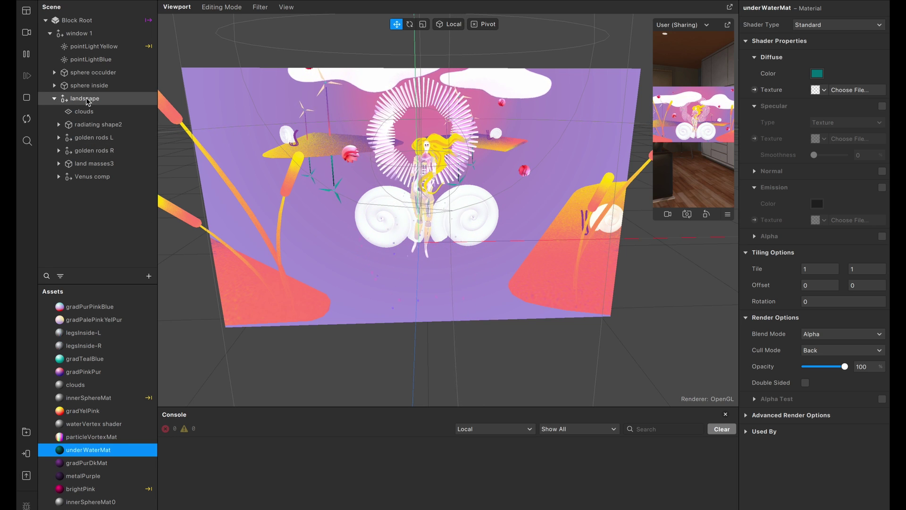
Add a null object inside the landscape group and place it directly after clouds in the hierarchy.
left_click(87, 101)
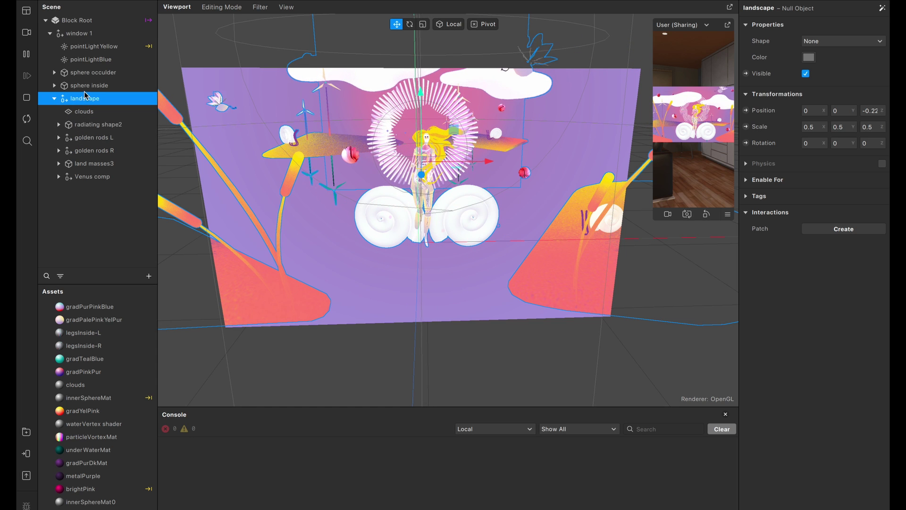
right_click(87, 102)
mouse_move(108, 118)
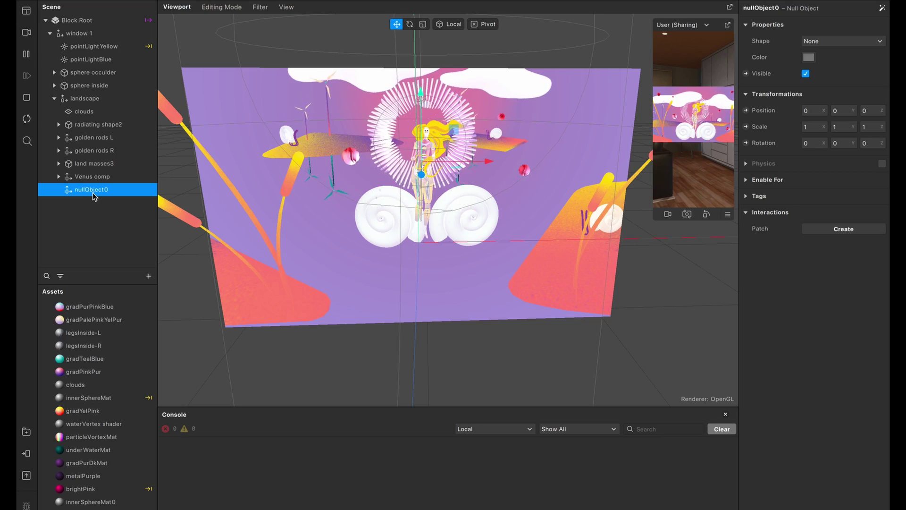
left_click_drag(92, 195, 87, 124)
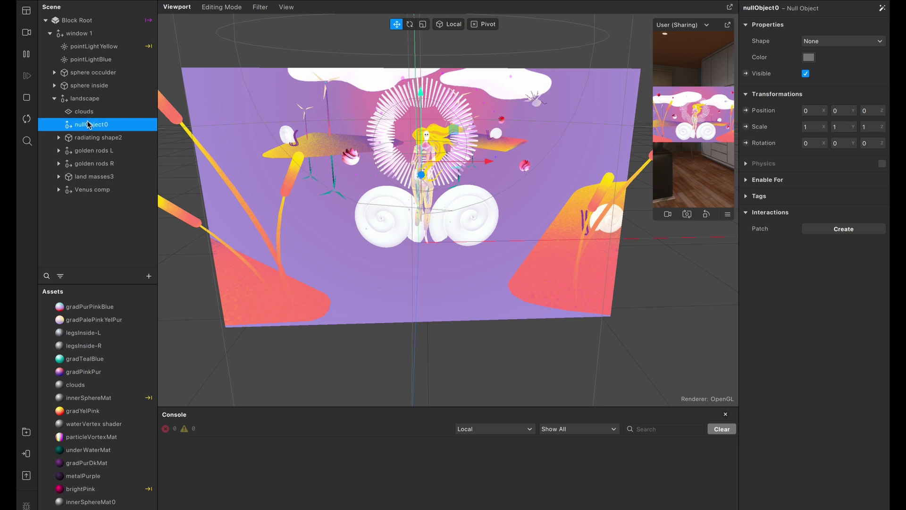
Rename the new null object as water.
double_click(90, 125)
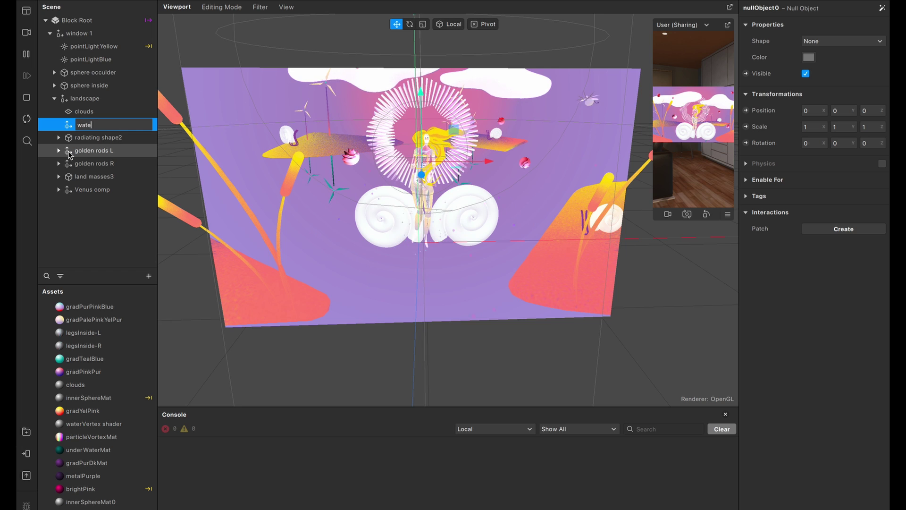
type("water")
key("Return")
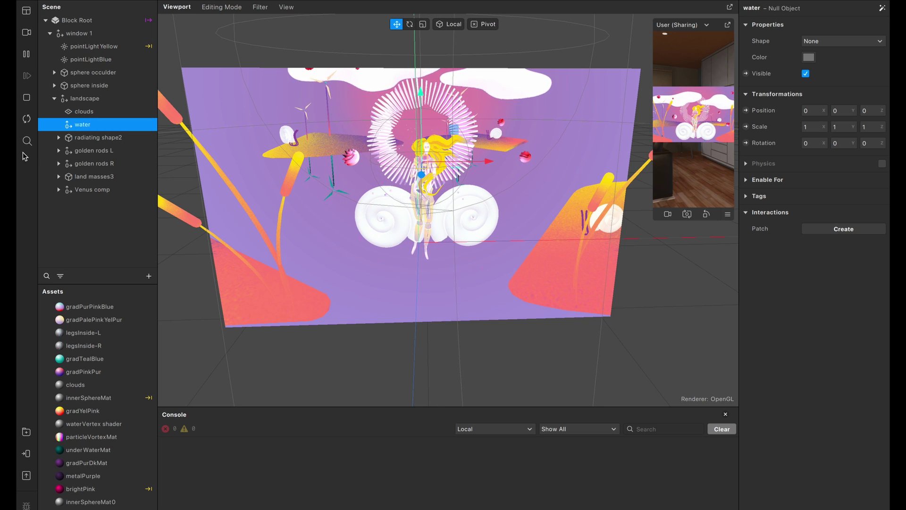
Add a plane inside the water null object and set its X rotation to 90.
right_click(83, 128)
mouse_move(113, 136)
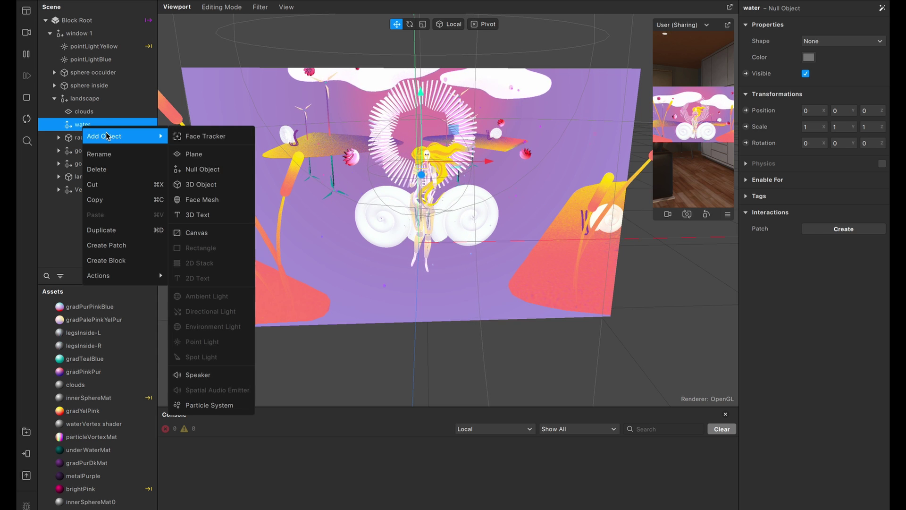
left_click(195, 154)
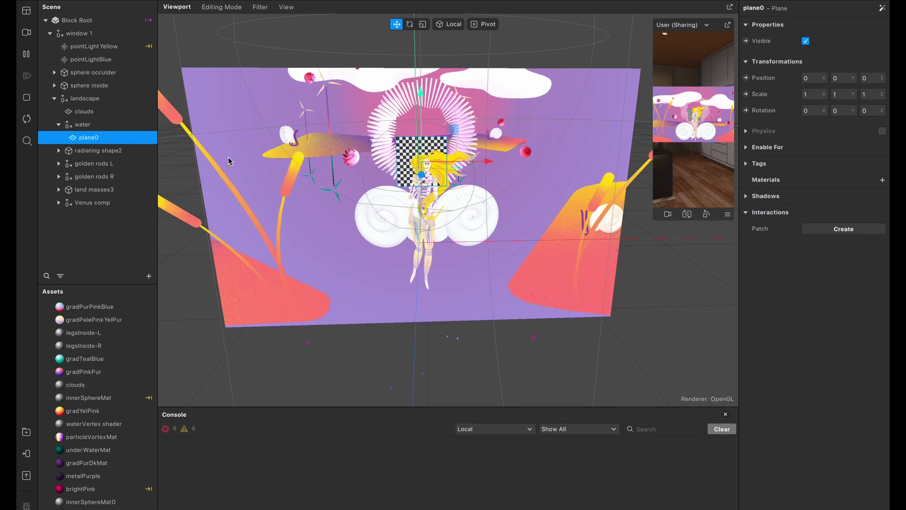
left_click(813, 111)
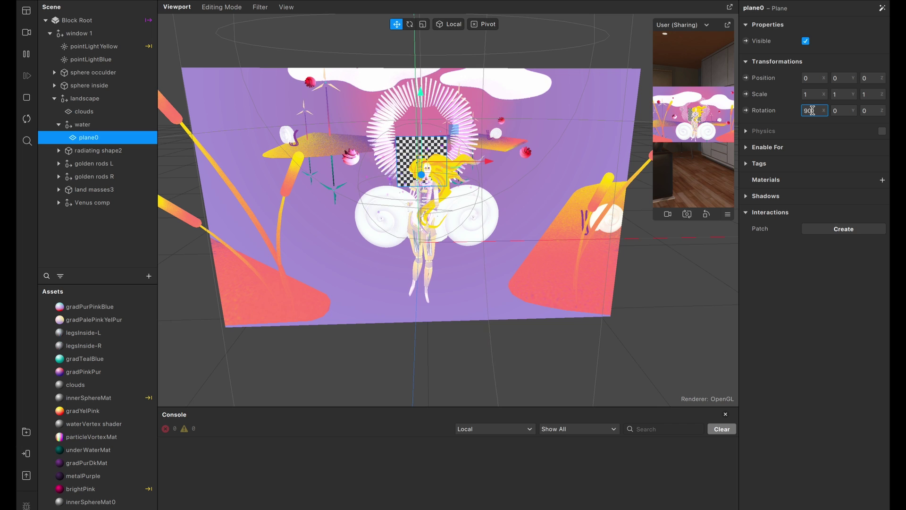
key("Return")
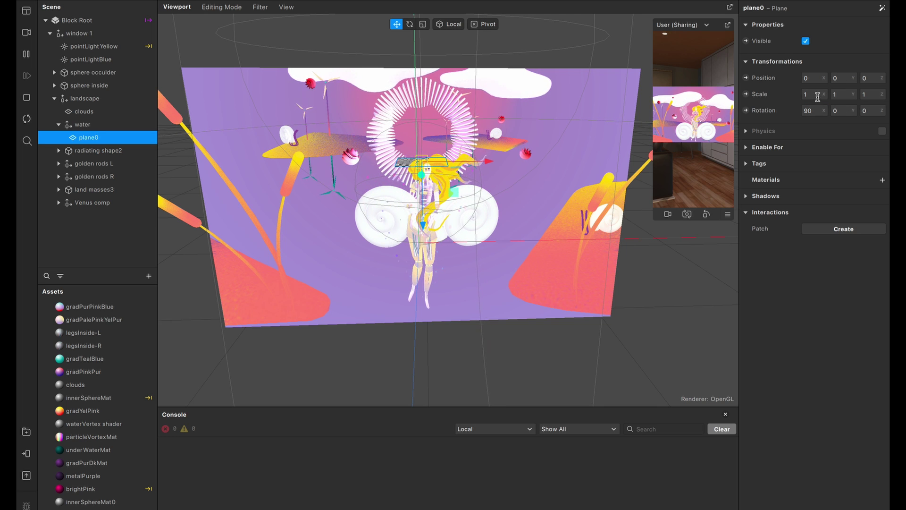
Set the plane's X and Y scale to 25.
left_click(817, 96)
type("25")
key("Tab")
type("25")
key("Return")
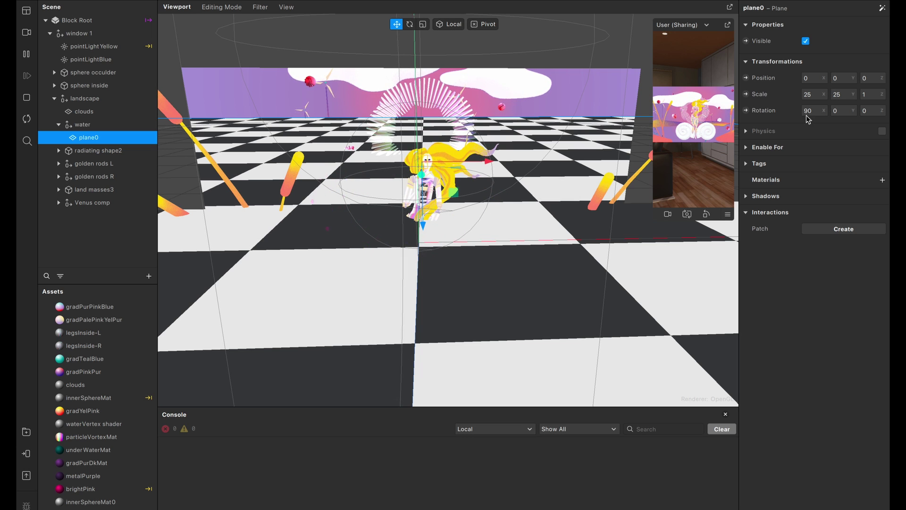
Lower the plane to about -0.20 in Y and push it back to about -1 in Z.
scroll(465, 274, "down", 10)
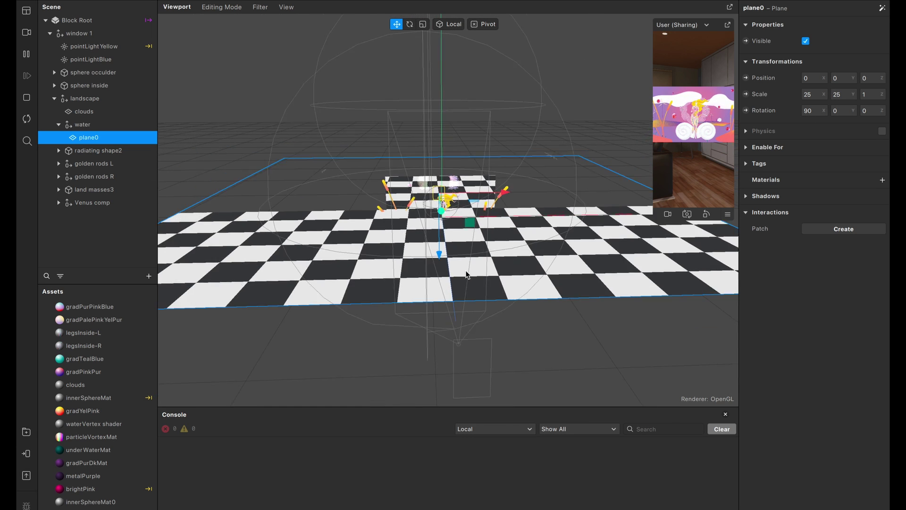
scroll(466, 274, "down", 2)
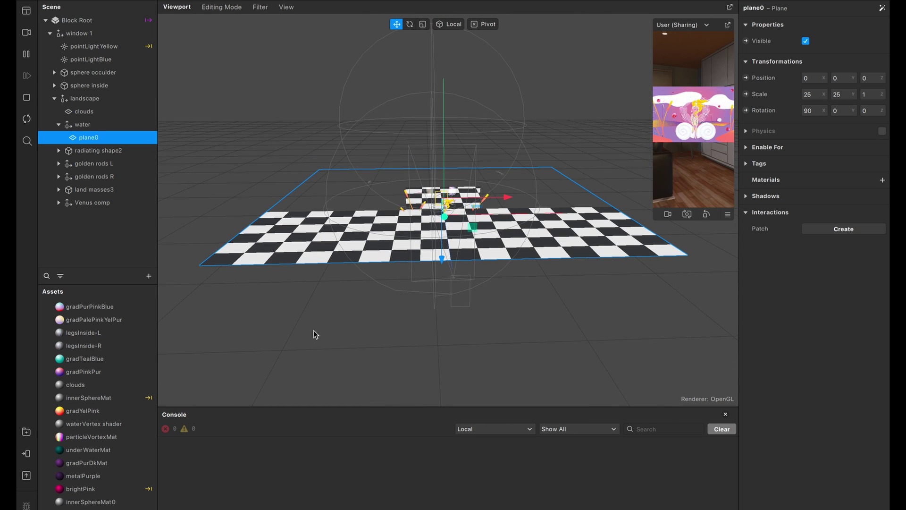
middle_click_drag(315, 334, 323, 333)
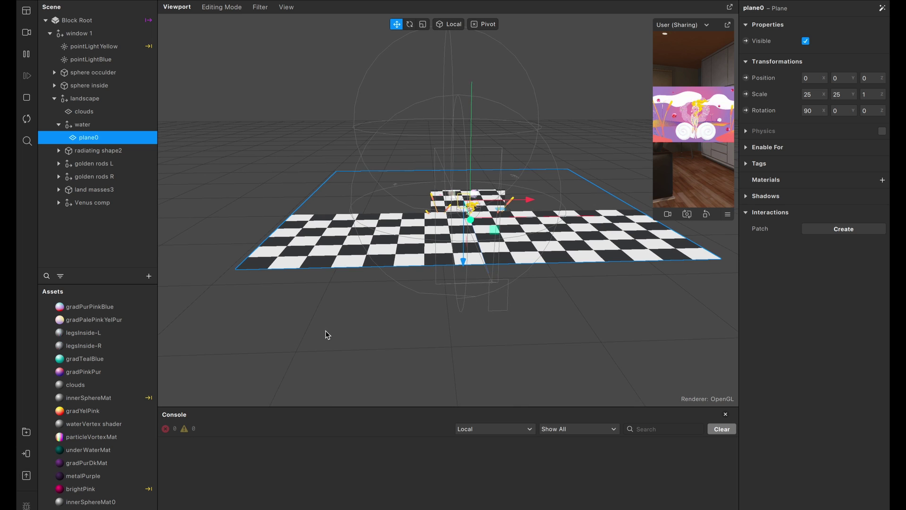
left_click_drag(463, 264, 465, 286)
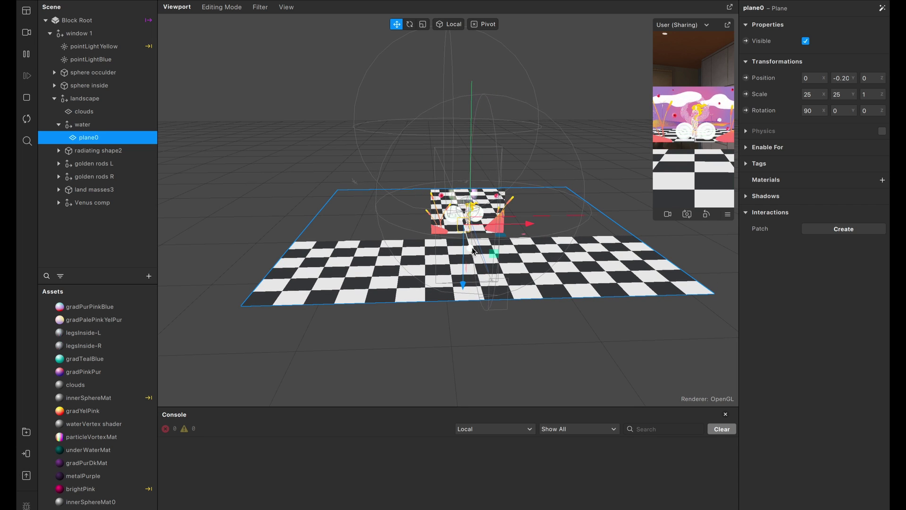
left_click_drag(468, 245, 464, 211)
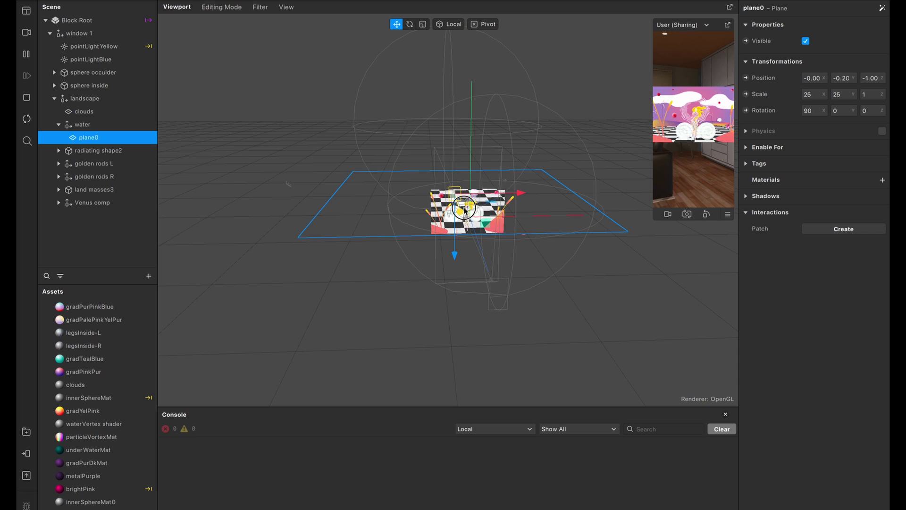
Add a new material to the waterSDF plane.
scroll(477, 318, "up", 5)
scroll(477, 329, "up", 10)
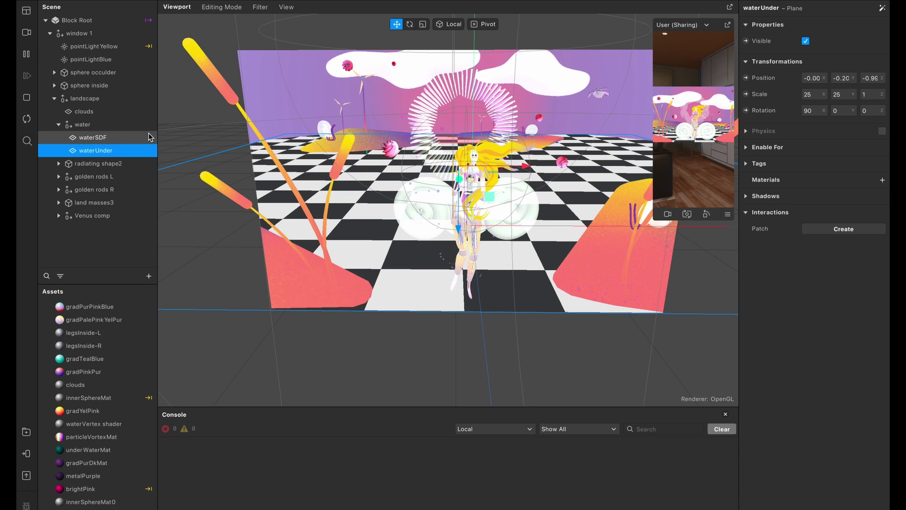
left_click(102, 140)
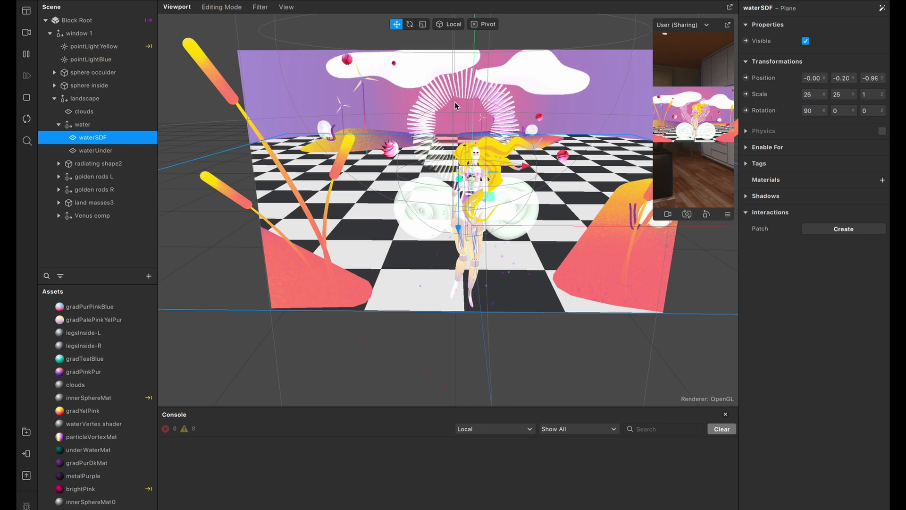
left_click(882, 180)
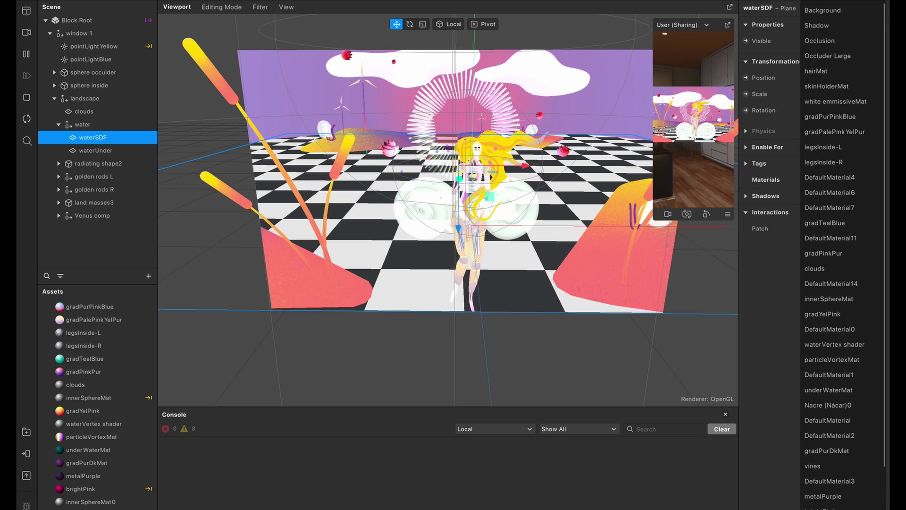
scroll(845, 491, "down", 5)
key("Escape")
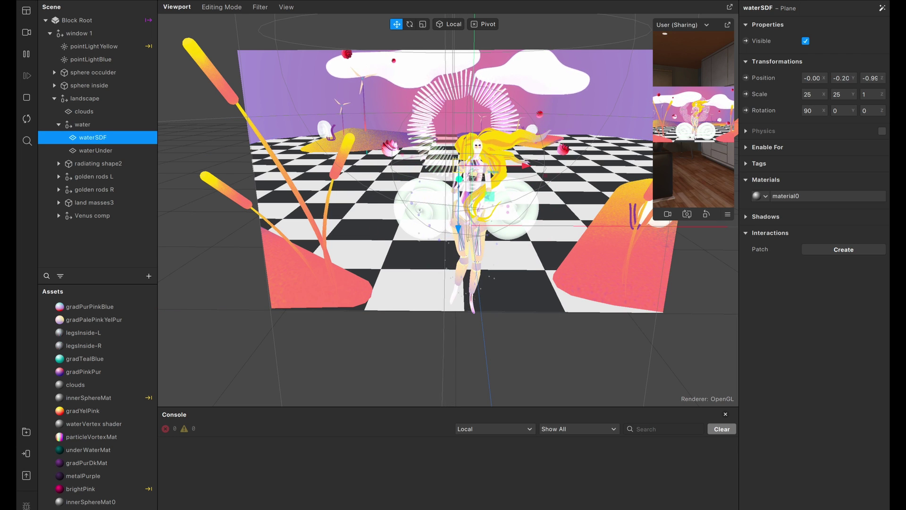
Open the waterSDF plane's new material and set its shader type to Flat.
left_click(814, 197)
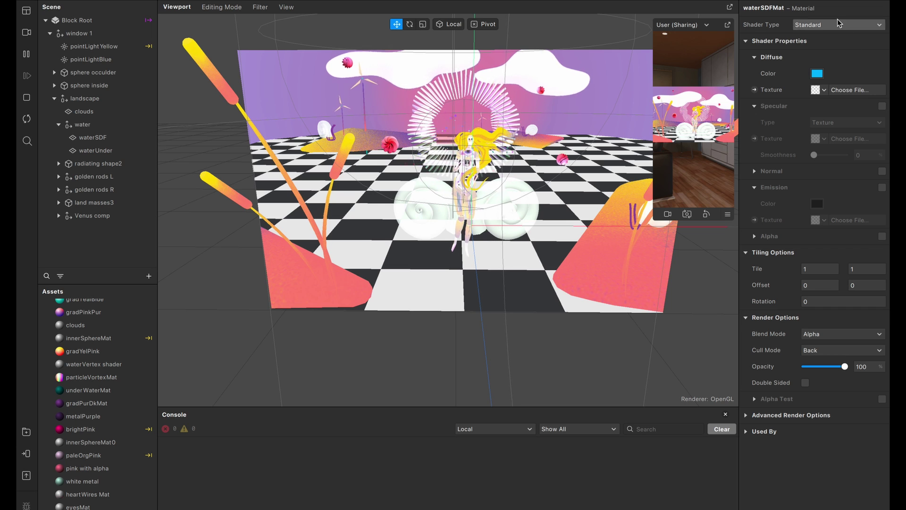
left_click(830, 26)
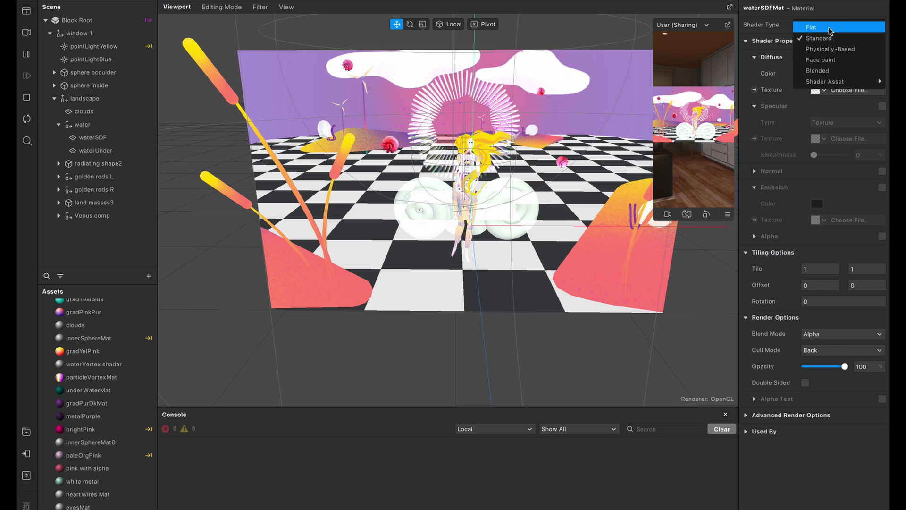
left_click(829, 28)
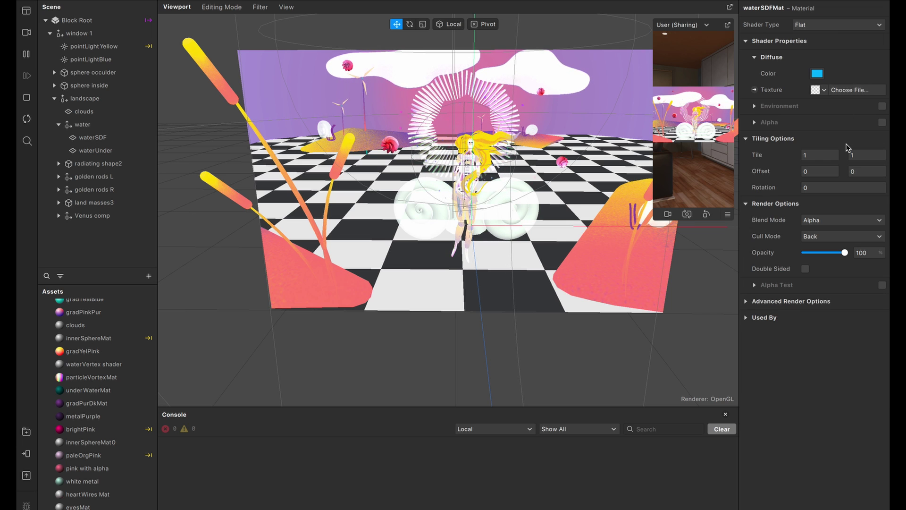
Reduce the saturation of the material's diffuse color to get a lighter blue.
left_click(817, 74)
left_click_drag(438, 337, 430, 340)
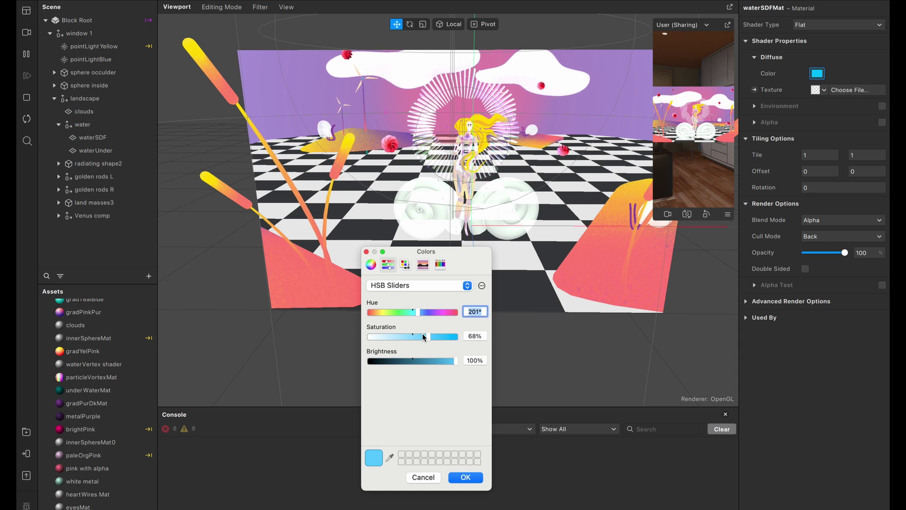
left_click(423, 336)
left_click(465, 477)
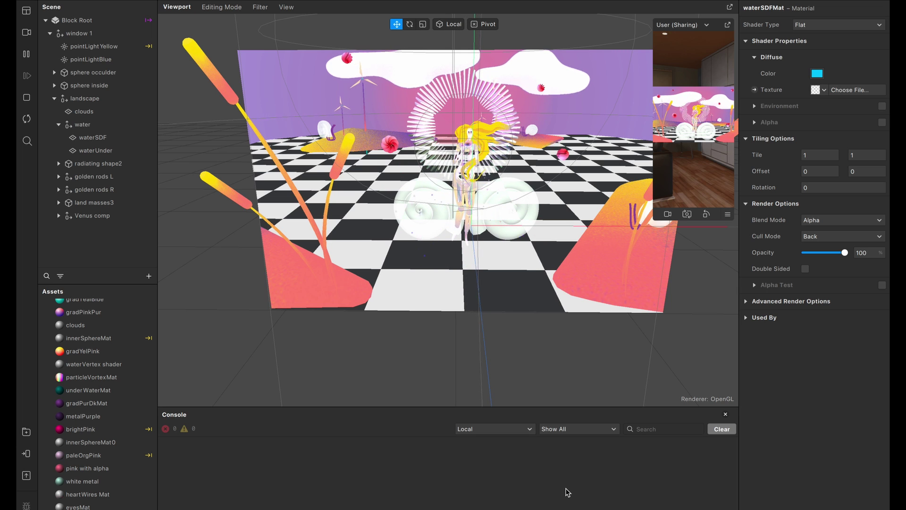
Set the waterSDFMat material's blend mode to Add and its opacity to 30%.
left_click(820, 222)
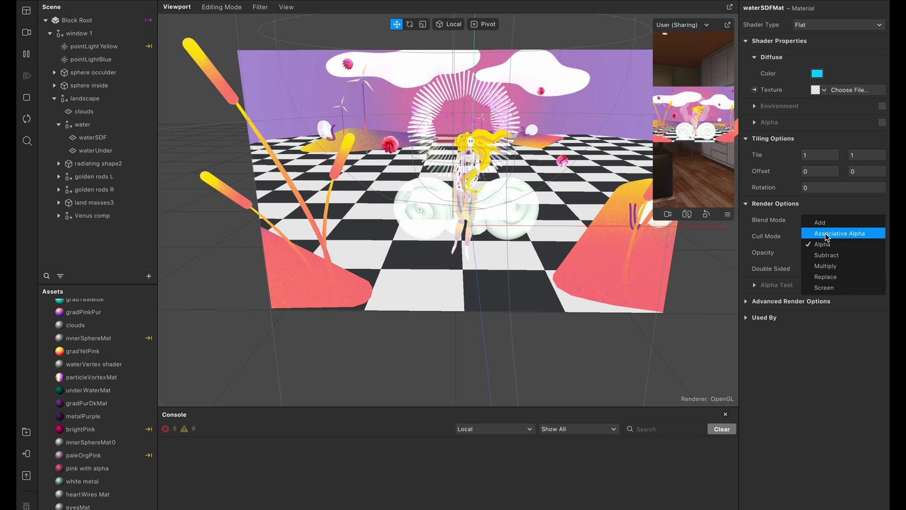
left_click(826, 234)
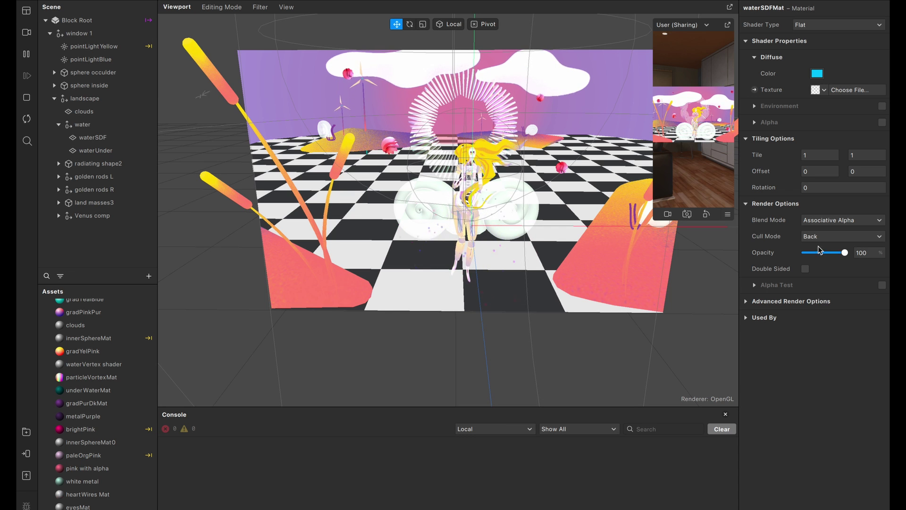
left_click(817, 222)
left_click(817, 223)
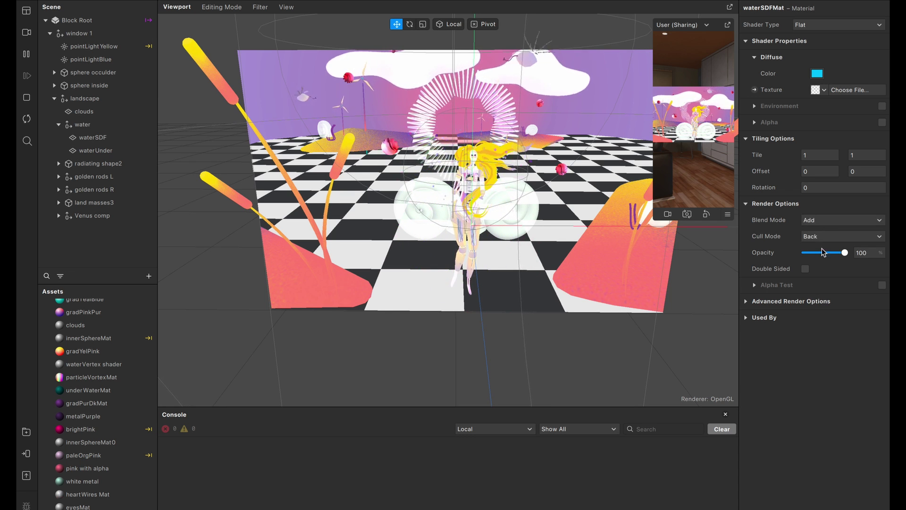
left_click(865, 254)
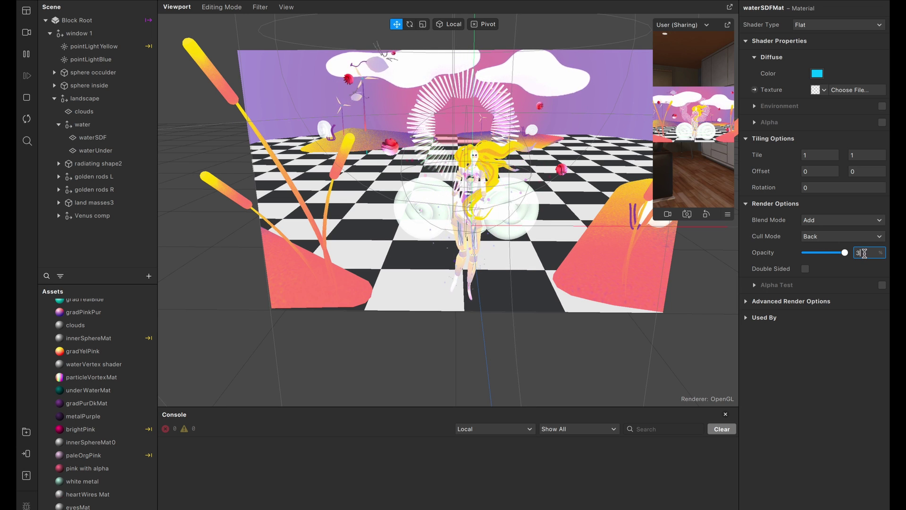
key("Return")
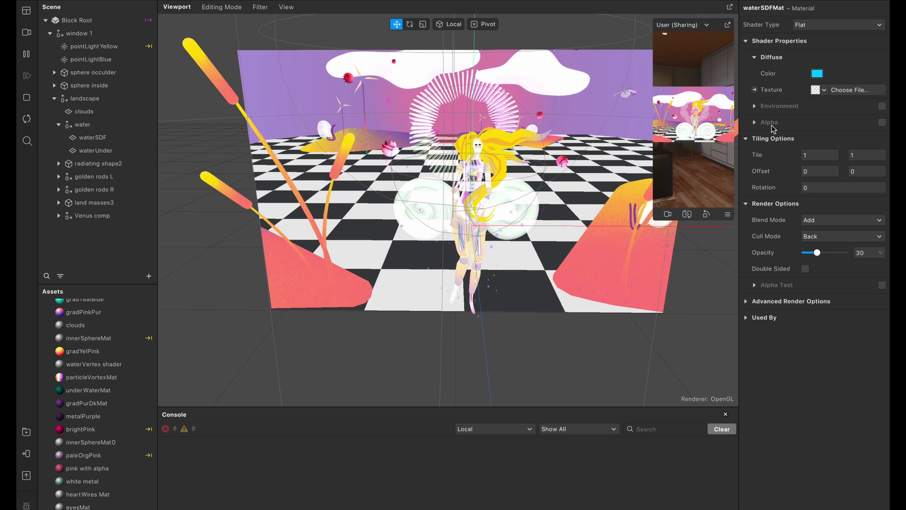
Enable Alpha on the waterSDFMat material and assign water-alpha(2) as its alpha texture.
left_click(882, 122)
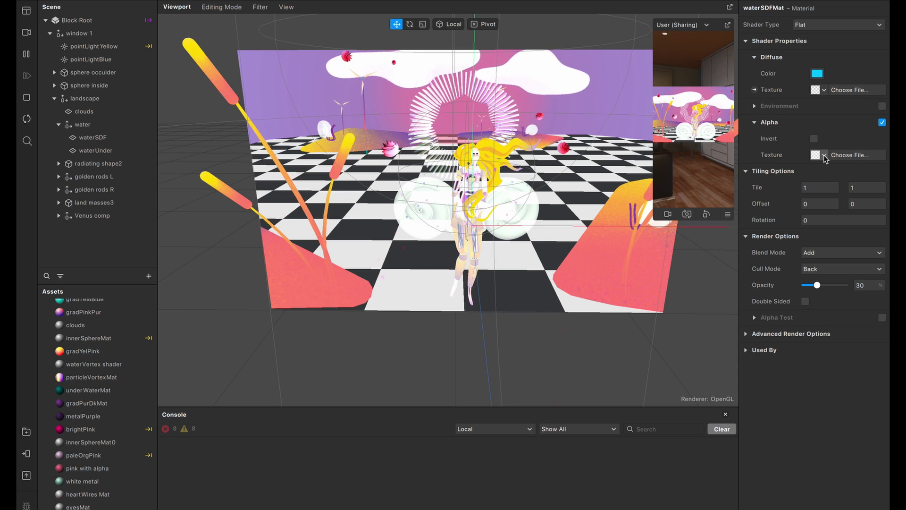
left_click(824, 156)
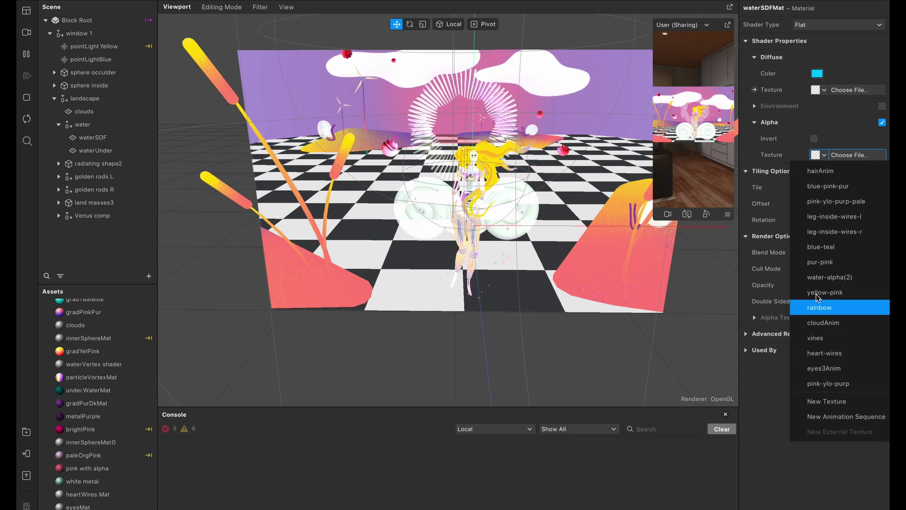
left_click(820, 277)
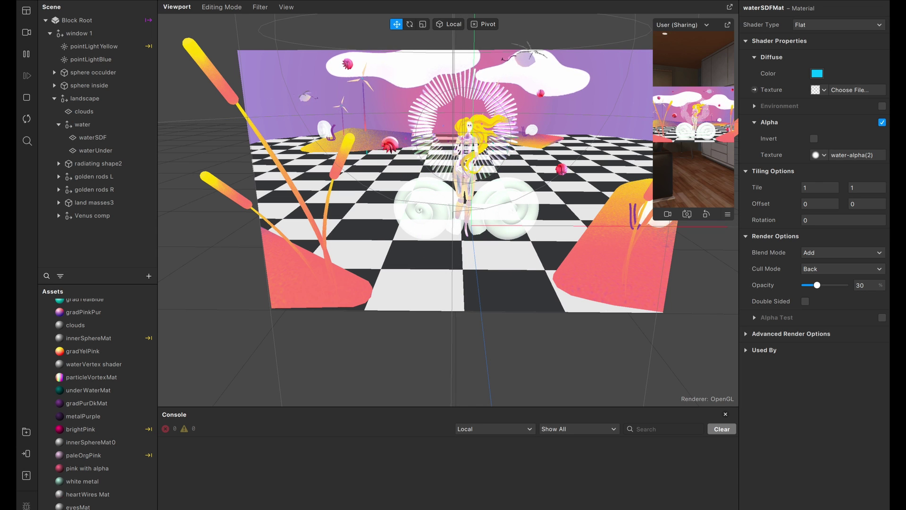
Duplicate the waterSDFMat material and rename the copy waterBkgMat.
right_click(95, 454)
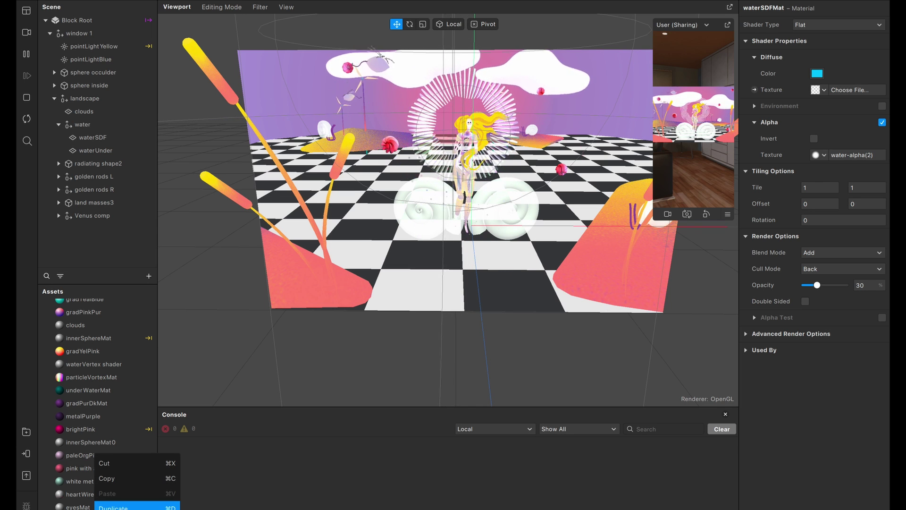
left_click(123, 507)
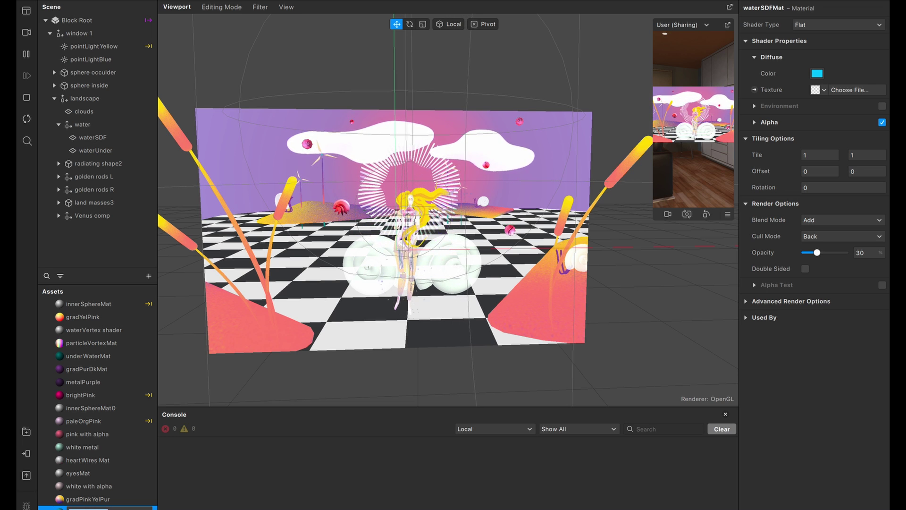
right_click(94, 508)
left_click(175, 496)
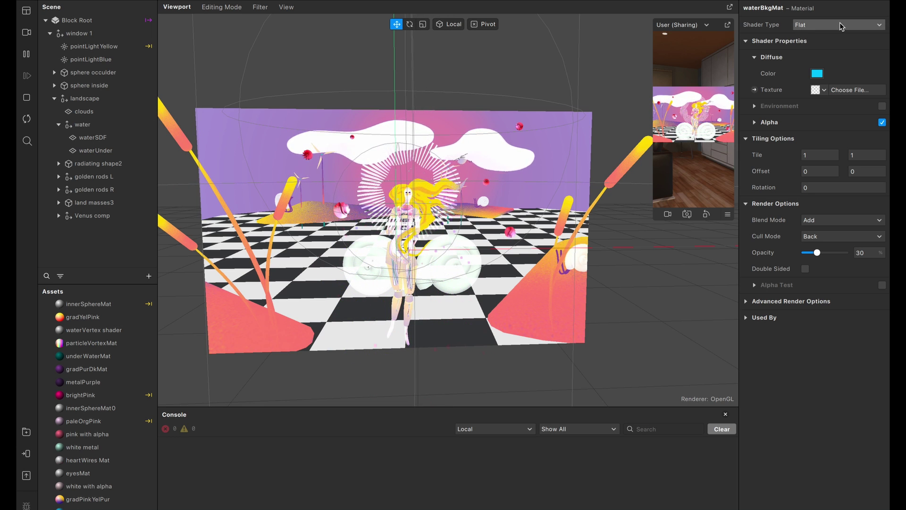
Change waterBkgMat's diffuse color to a deeper blue, about hue 201°, saturation 68% and brightness 84%.
left_click(817, 74)
left_click_drag(446, 362, 429, 338)
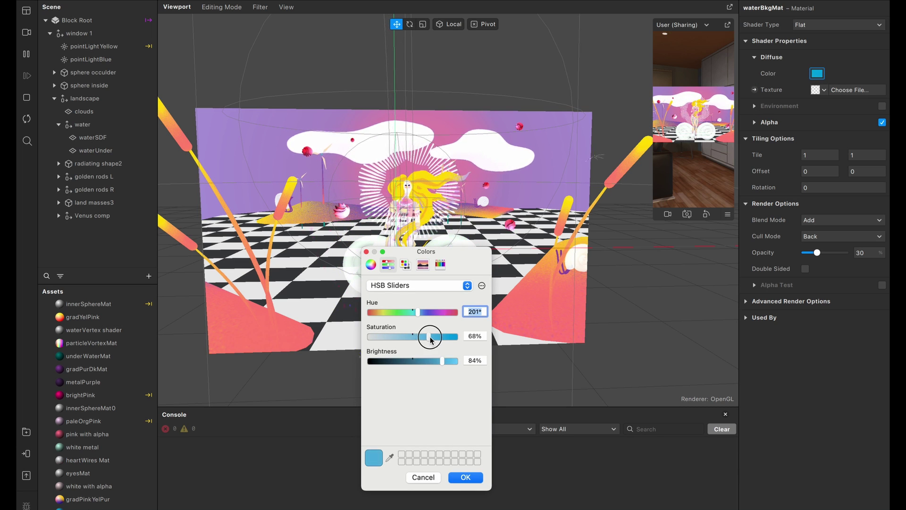
left_click(465, 477)
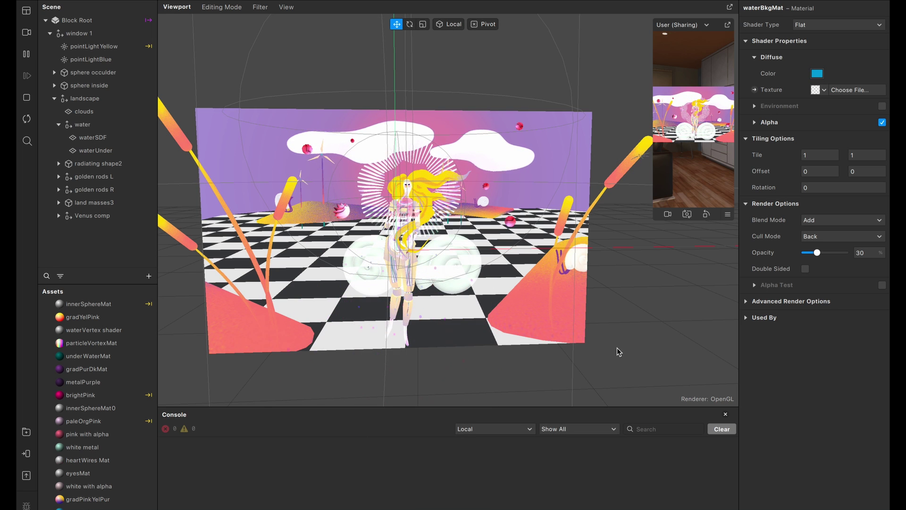
Make waterBkgMat double-sided with the Associative Alpha blend mode and 70% opacity.
left_click(755, 122)
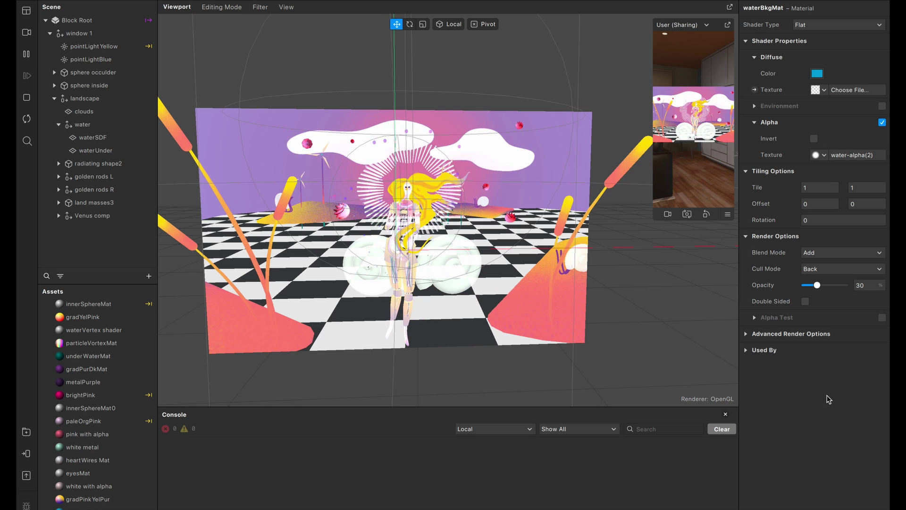
left_click(805, 301)
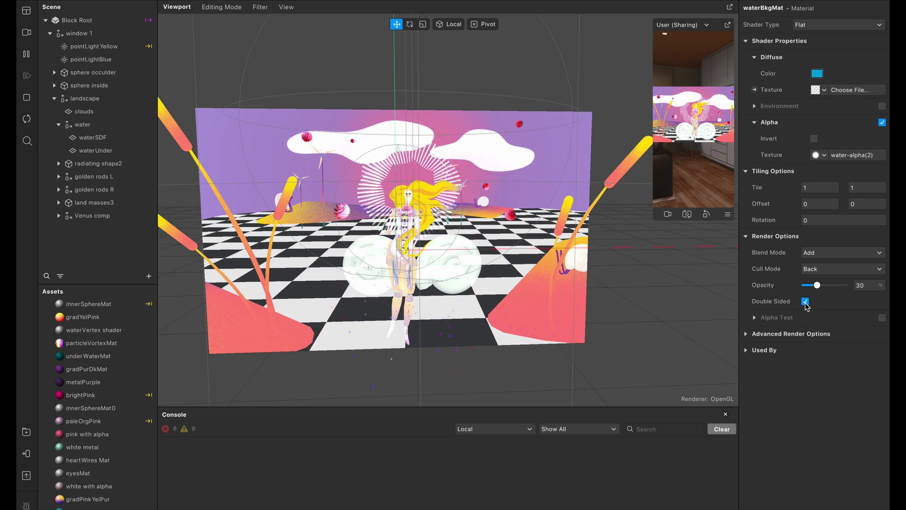
left_click(819, 259)
left_click(820, 267)
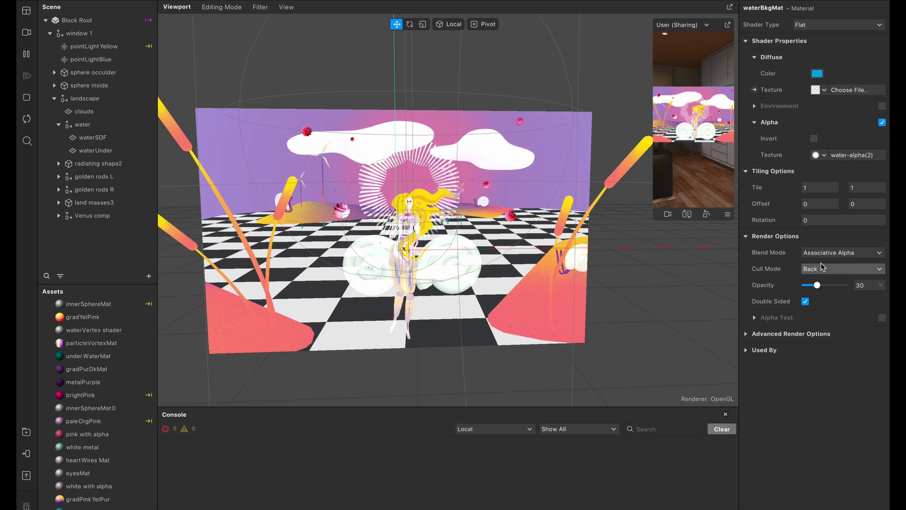
left_click(869, 285)
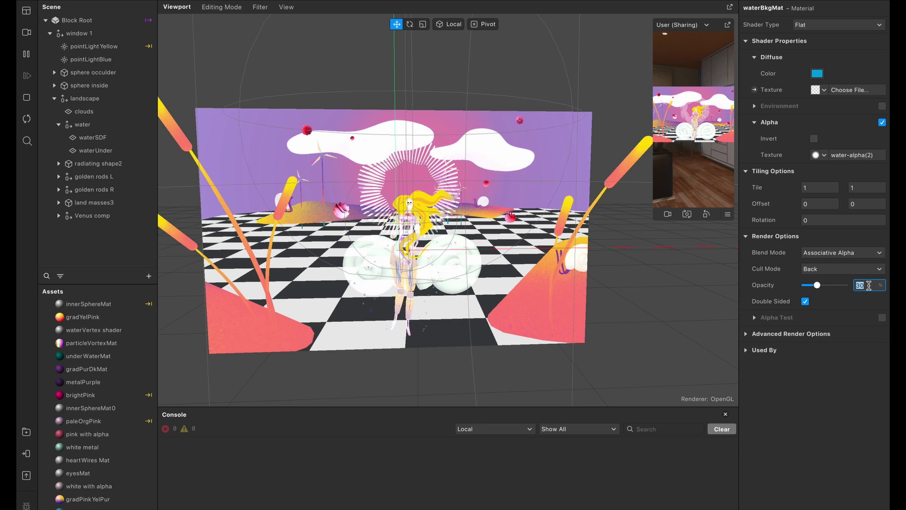
type("70")
key("Return")
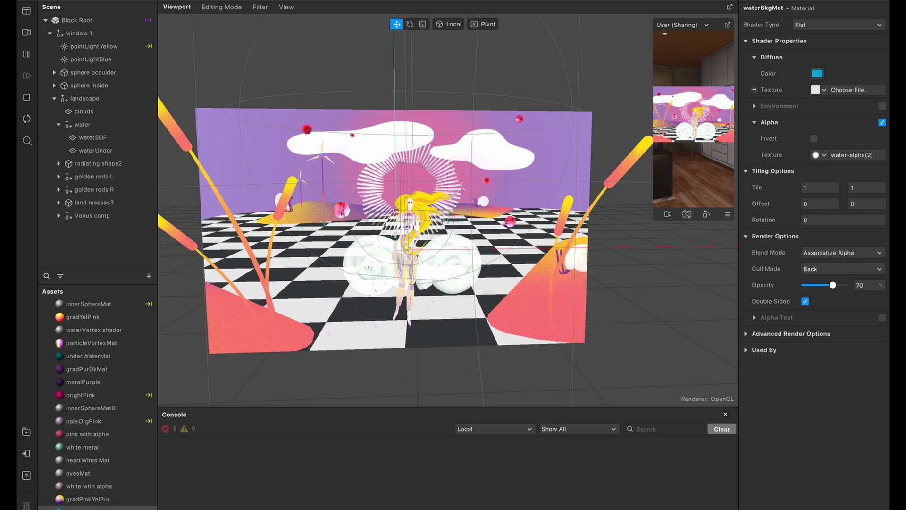
Make the waterSDFMat material double-sided.
left_click(90, 508)
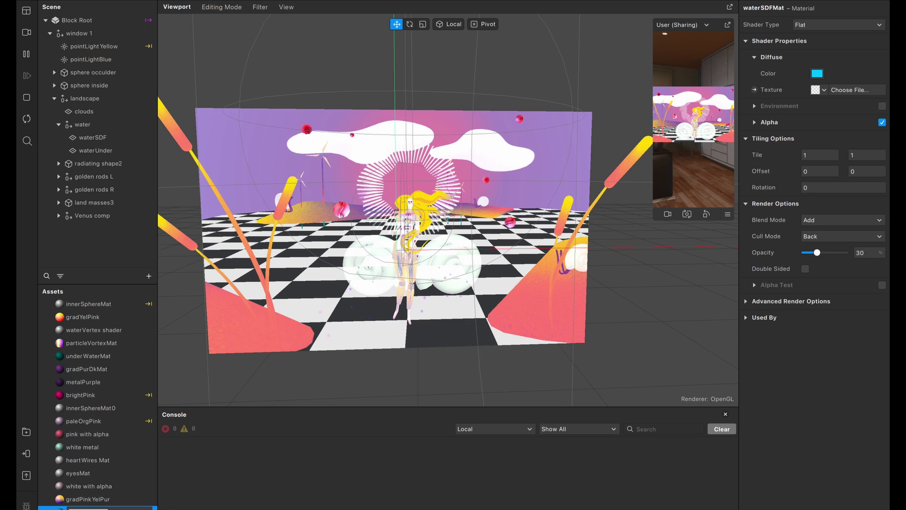
left_click(805, 268)
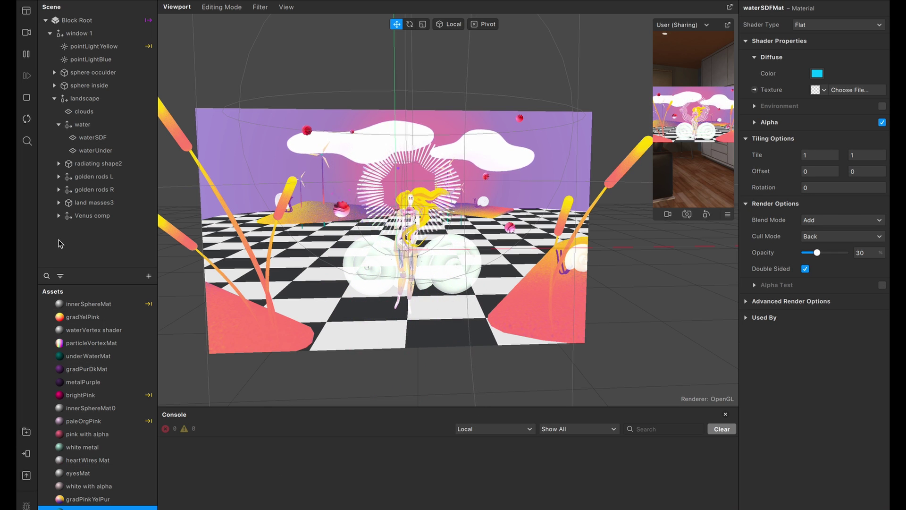
Assign the waterBkgMat material to the waterUnder plane and check the water in the scene.
left_click(98, 150)
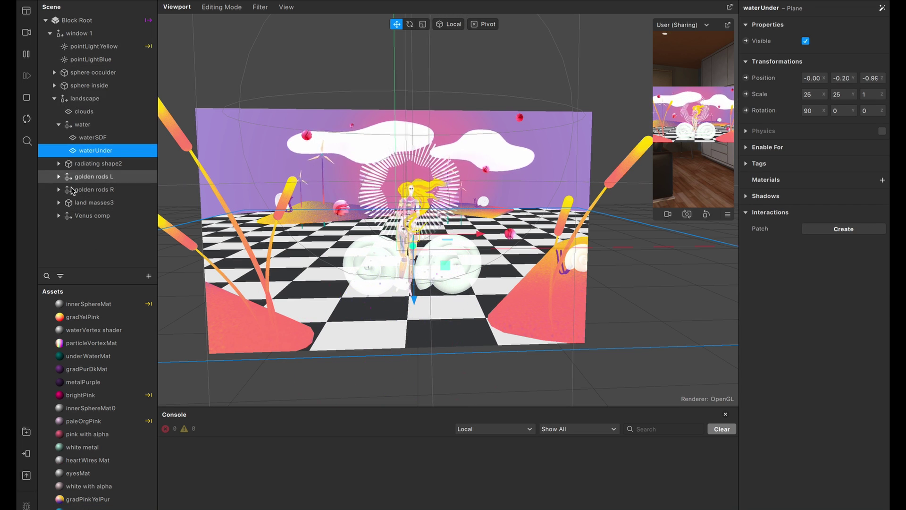
left_click(882, 181)
scroll(826, 501, "down", 4)
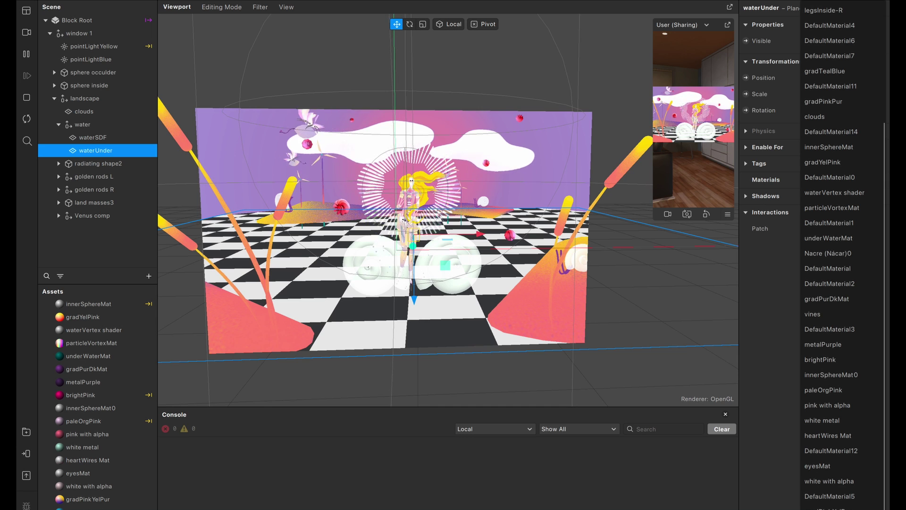
left_click(826, 500)
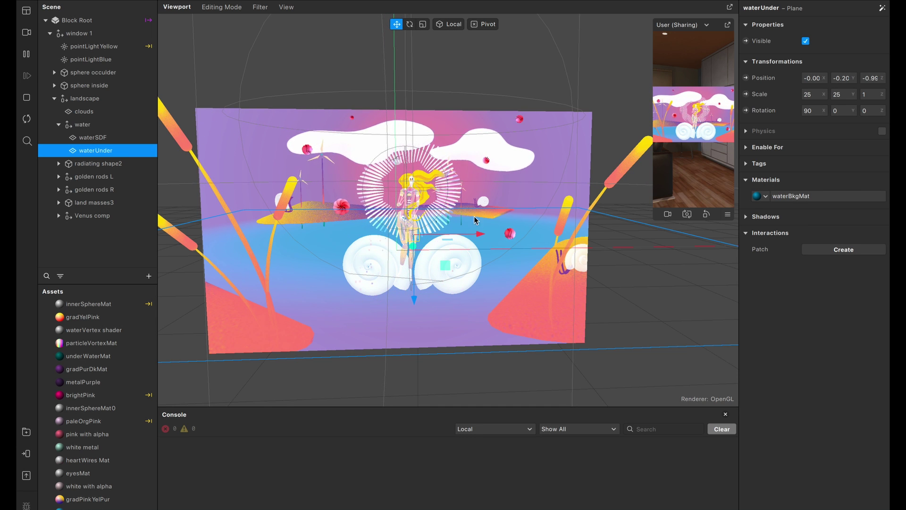
scroll(406, 296, "up", 5)
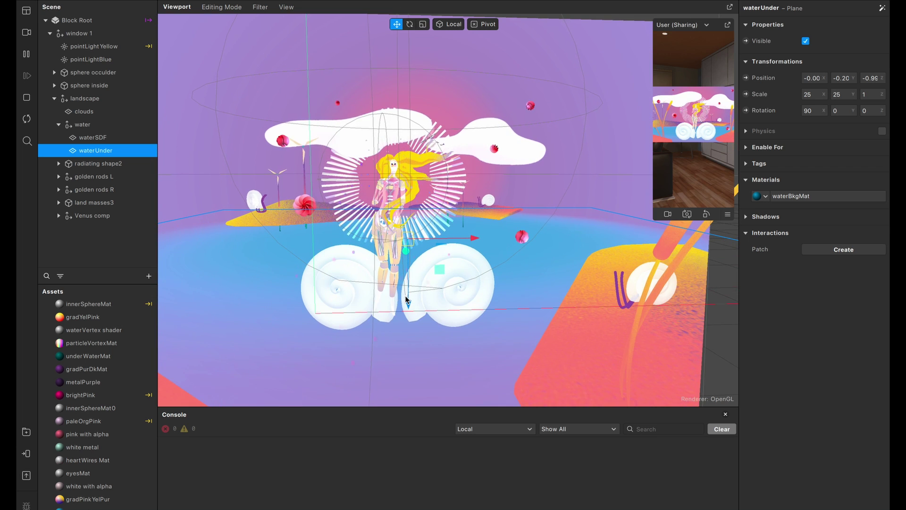
scroll(405, 298, "down", 6)
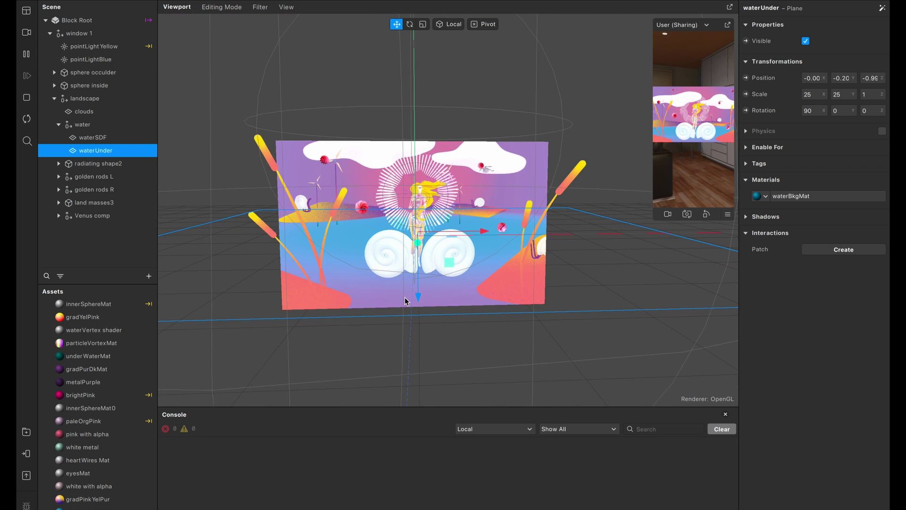
scroll(405, 300, "up", 4)
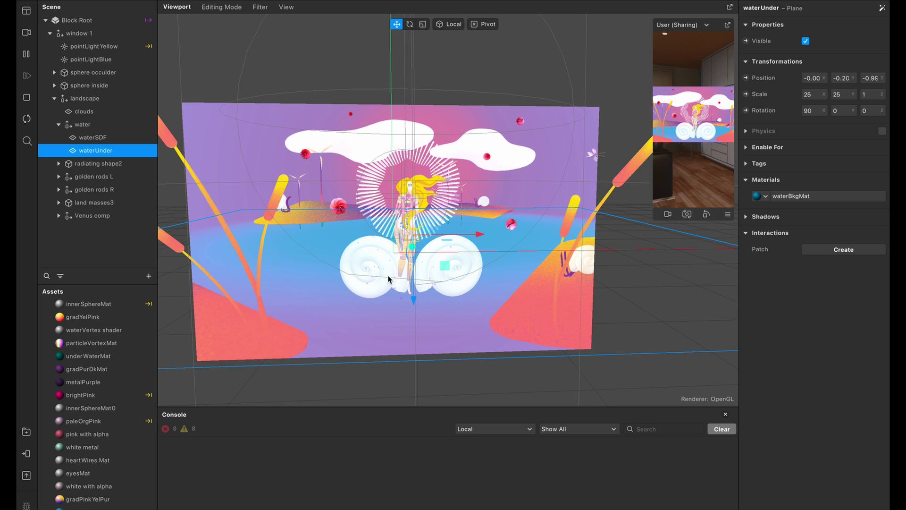
Select the waterSDF plane, then open the Patch Editor and enlarge its area.
left_click(108, 138)
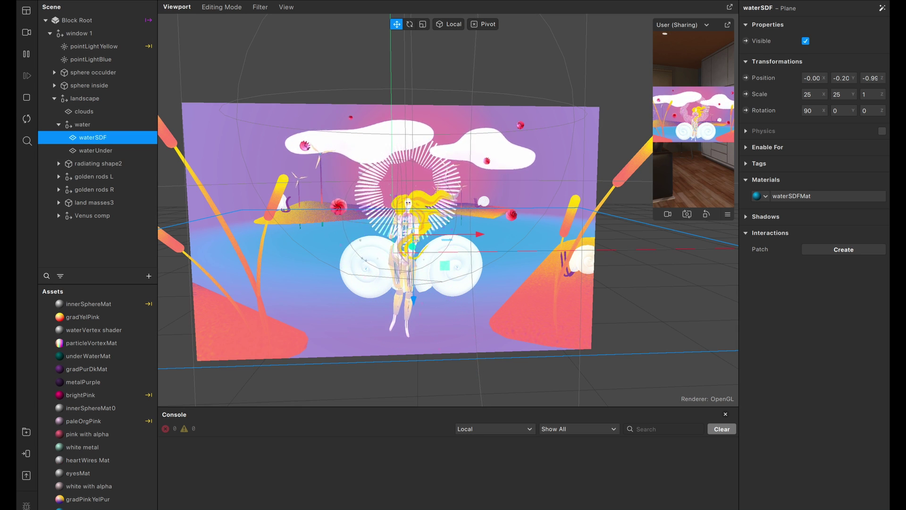
key("ctrl+shift+p")
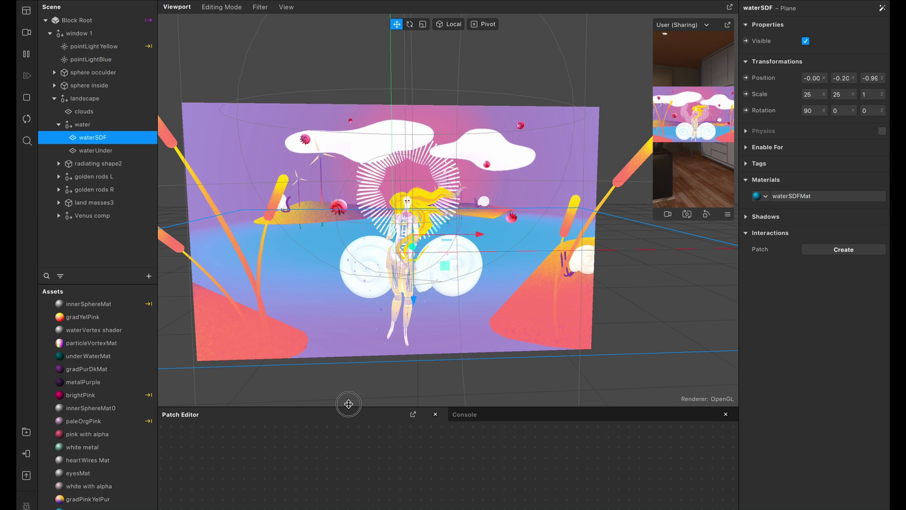
left_click_drag(348, 405, 348, 303)
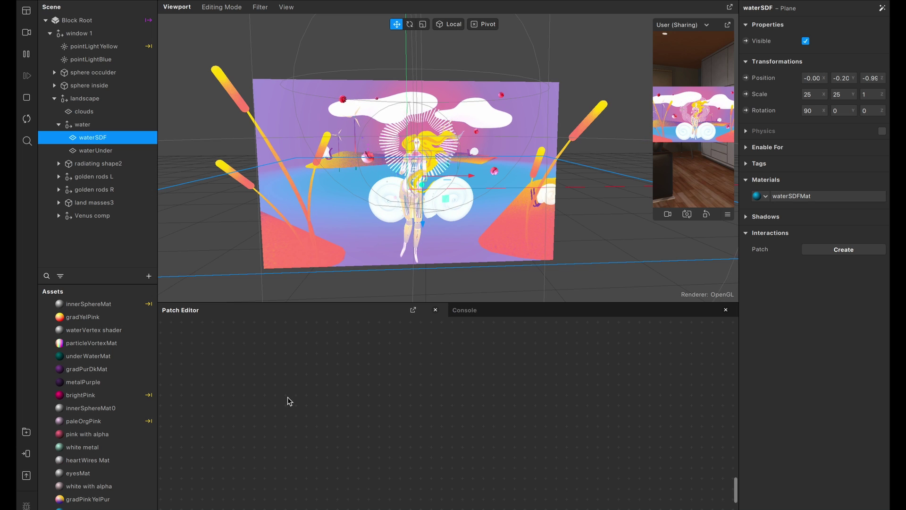
Add an SDF Star patch to the patch graph.
double_click(287, 383)
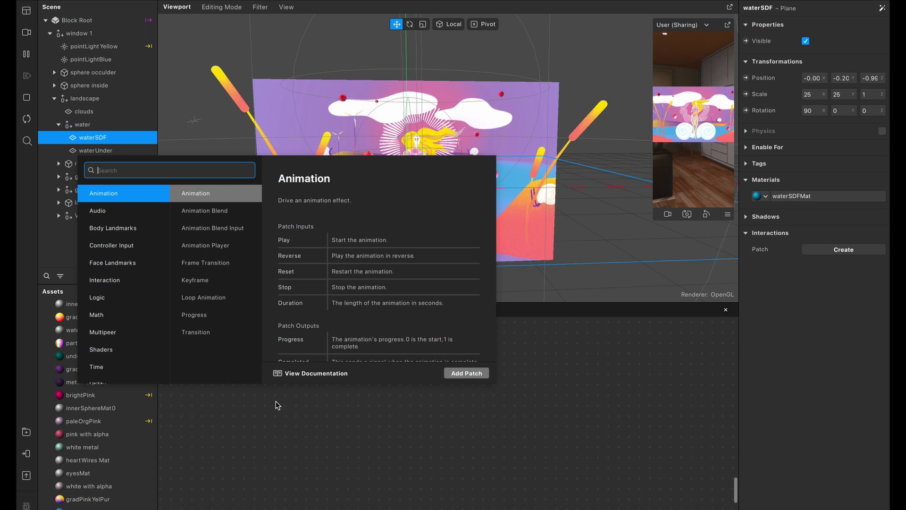
type("sdf")
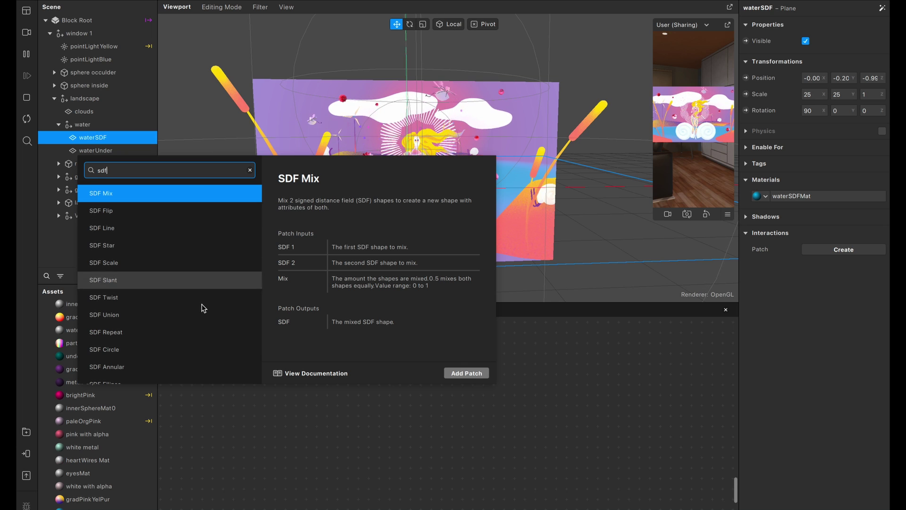
left_click(152, 243)
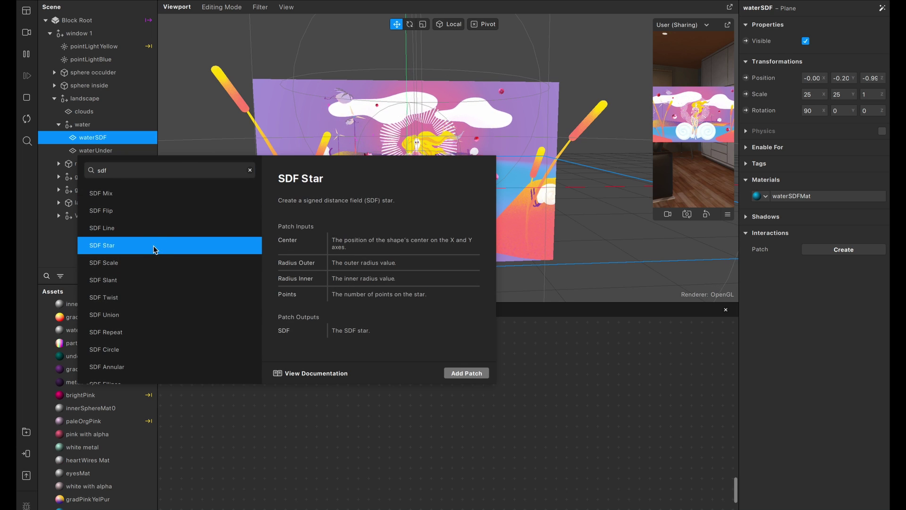
double_click(156, 245)
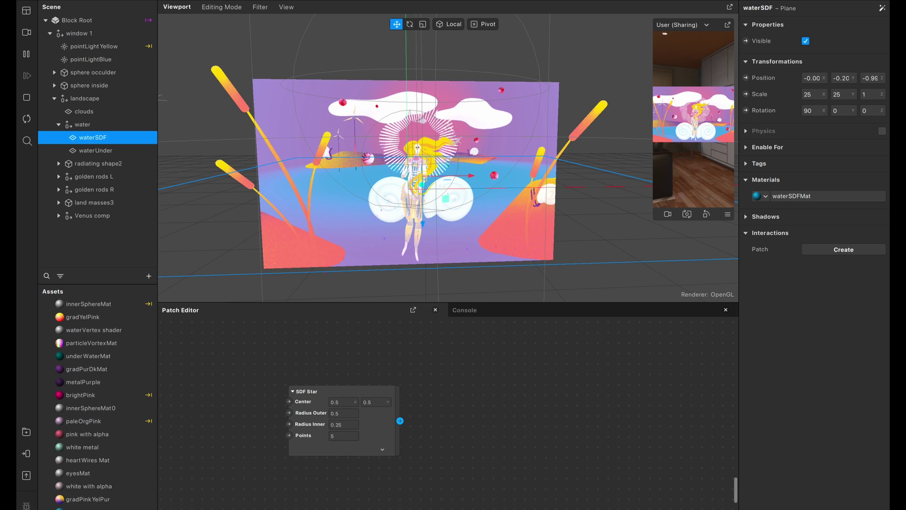
Set the SDF Star's outer radius to 0.2, inner radius to 0.001 and points to 12, and move the patch aside.
left_click(342, 402)
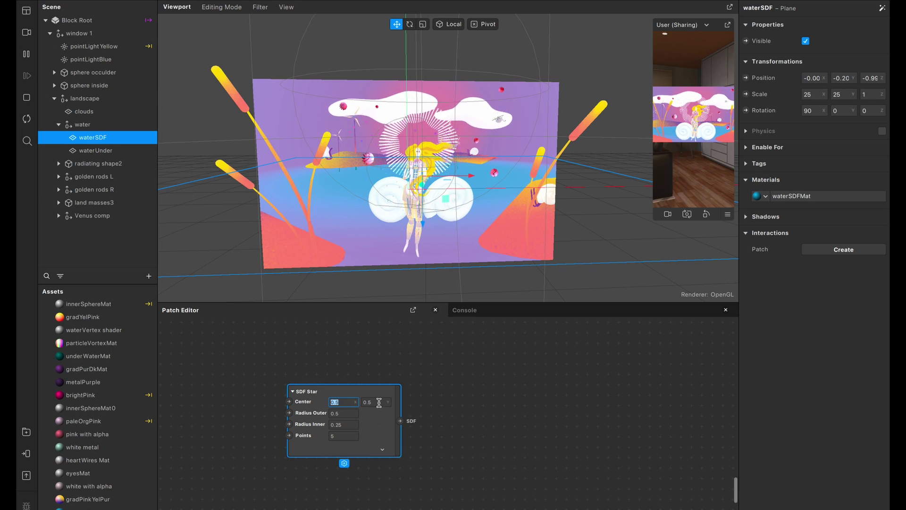
left_click(380, 402)
left_click(344, 413)
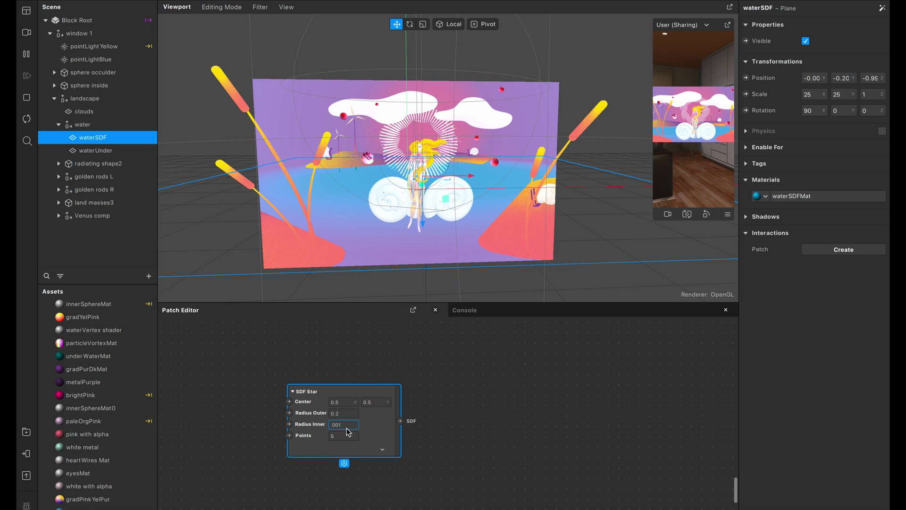
left_click(347, 434)
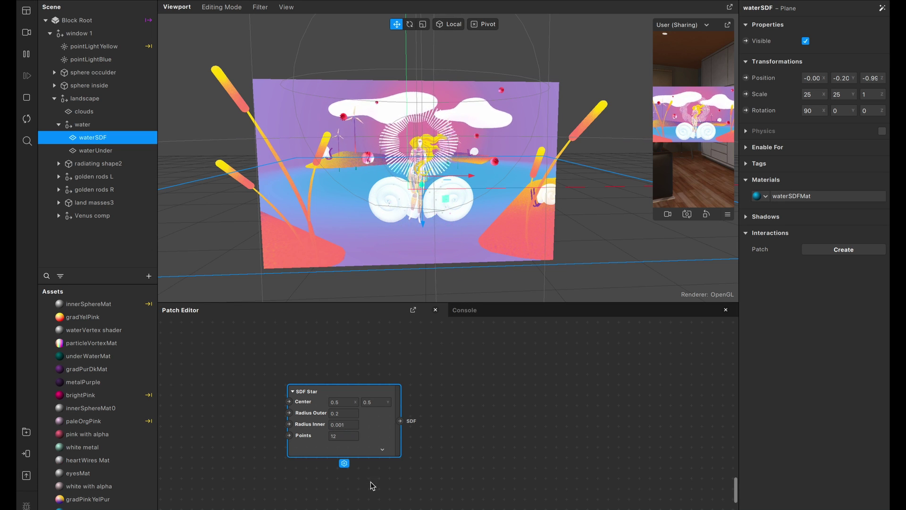
left_click_drag(381, 428, 315, 406)
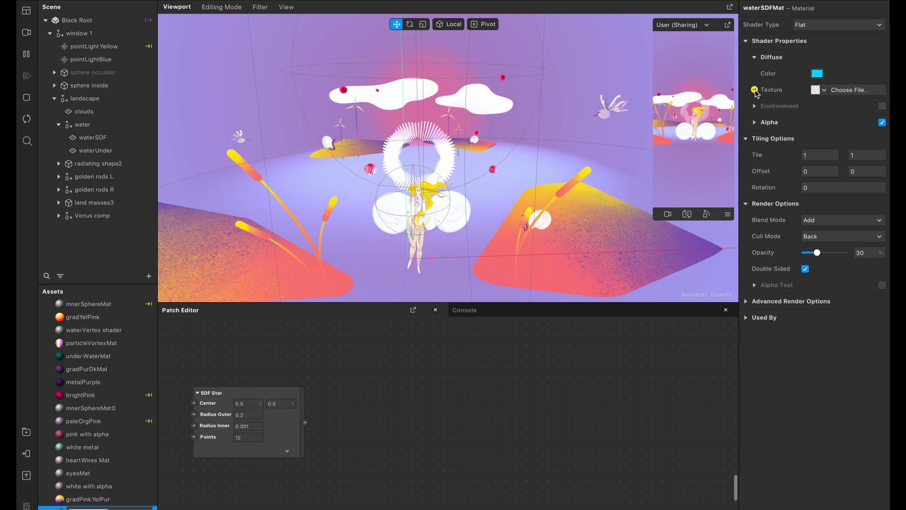
Create a patch for waterSDFMat's diffuse texture and place it well apart from the SDF Star patch.
left_click(754, 90)
left_click_drag(504, 448, 684, 405)
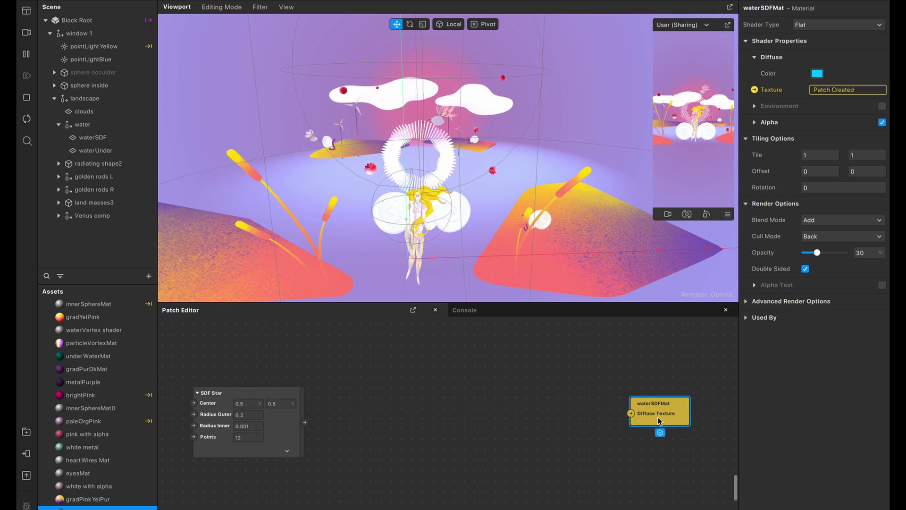
scroll(321, 494, "down", 2)
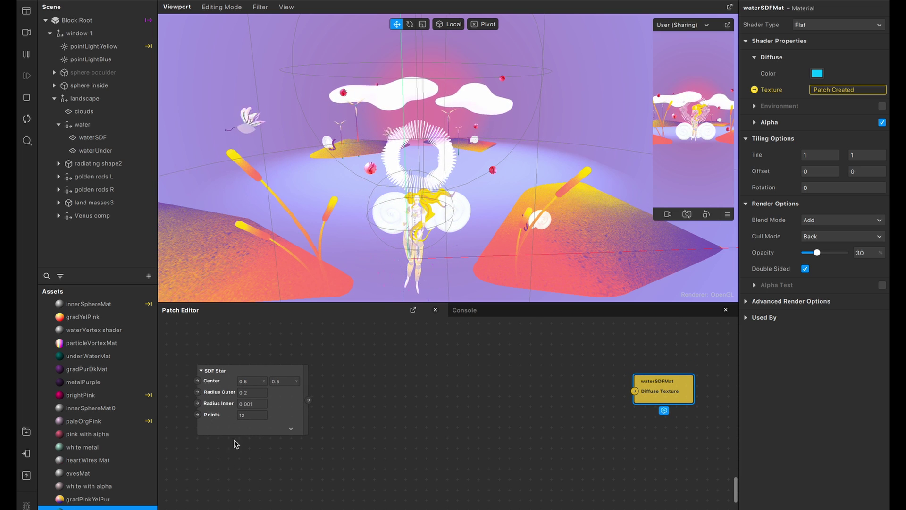
Add an SDF Circle patch to the graph and place it below the SDF Star patch.
left_click(227, 428)
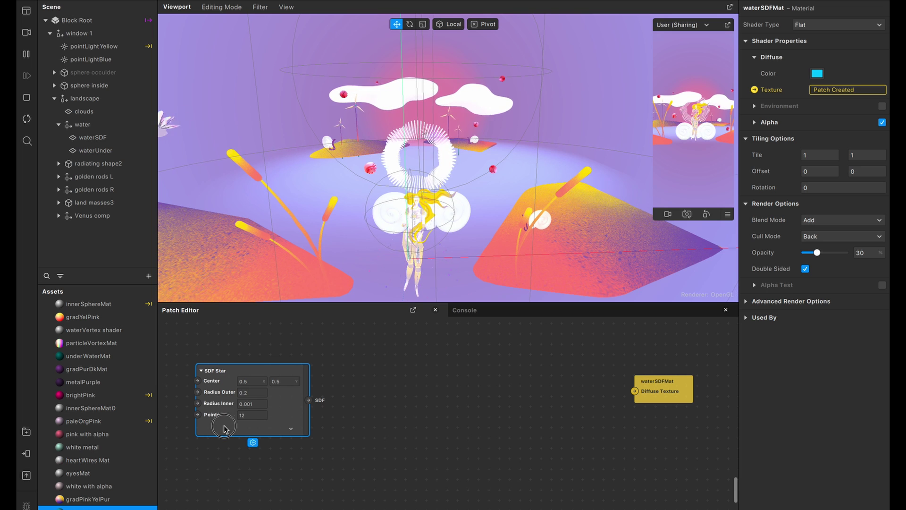
double_click(271, 488)
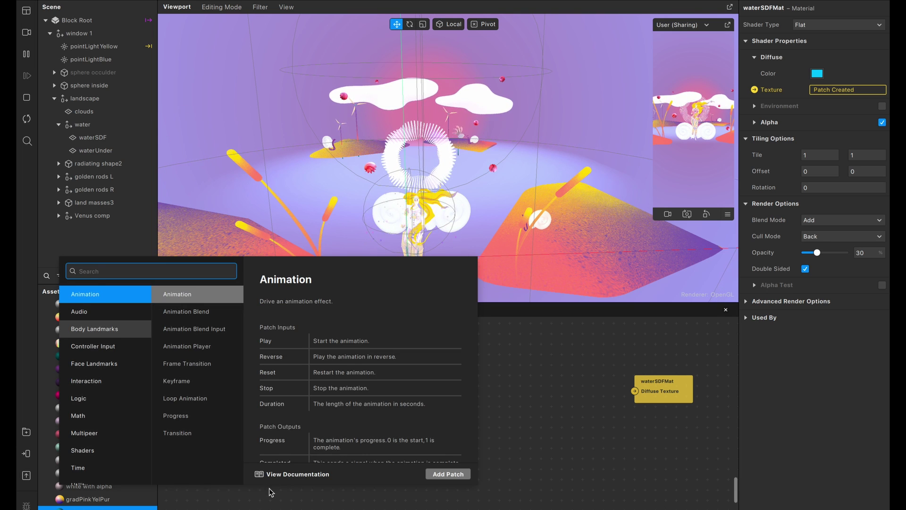
type("sdf")
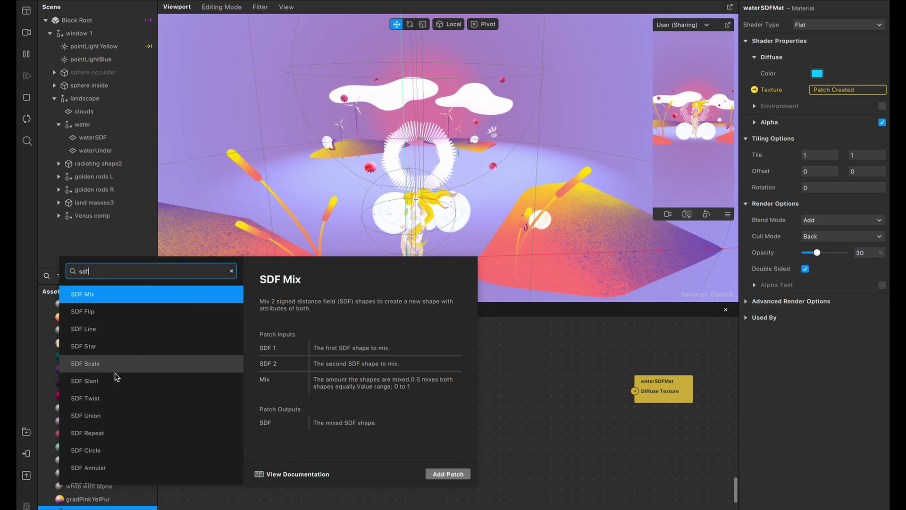
left_click(110, 451)
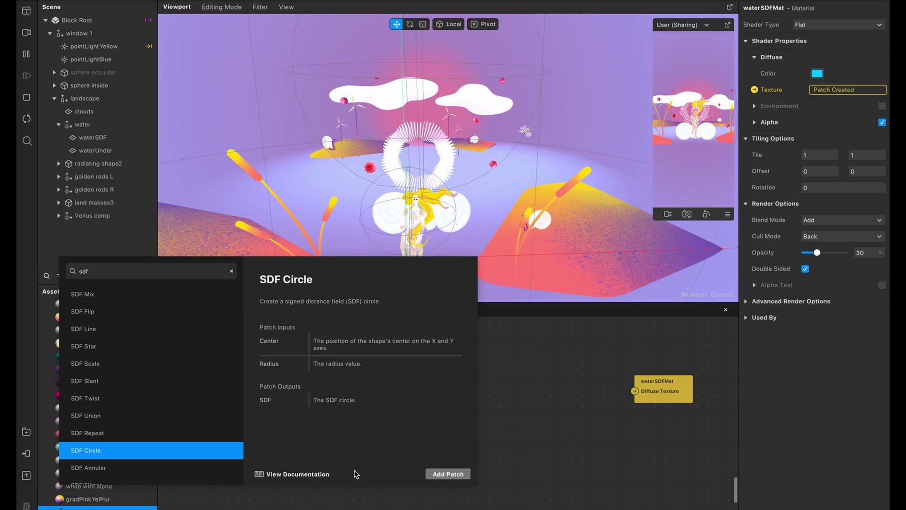
left_click(444, 474)
left_click_drag(327, 491, 306, 499)
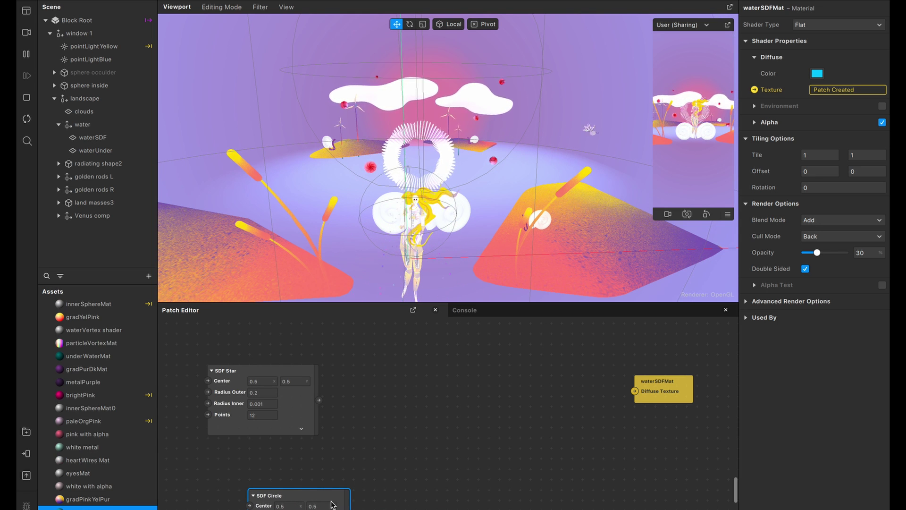
left_click_drag(315, 495, 336, 464)
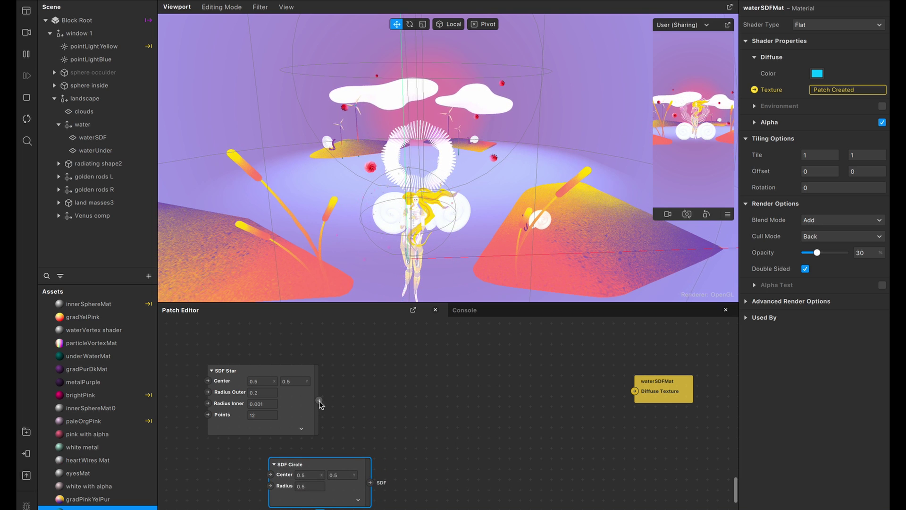
Add an SDF Twist patch fed by the SDF Star's output and set its twist to 12.
left_click_drag(319, 400, 369, 400)
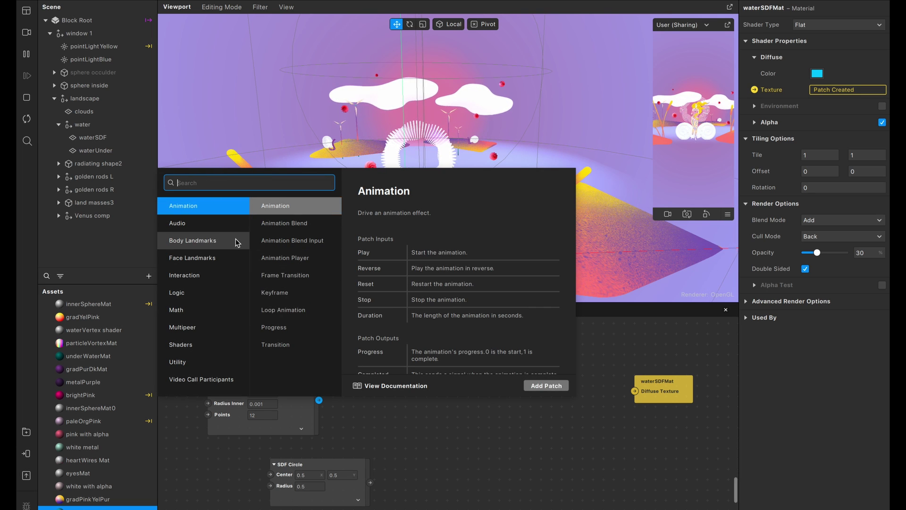
type("sdf")
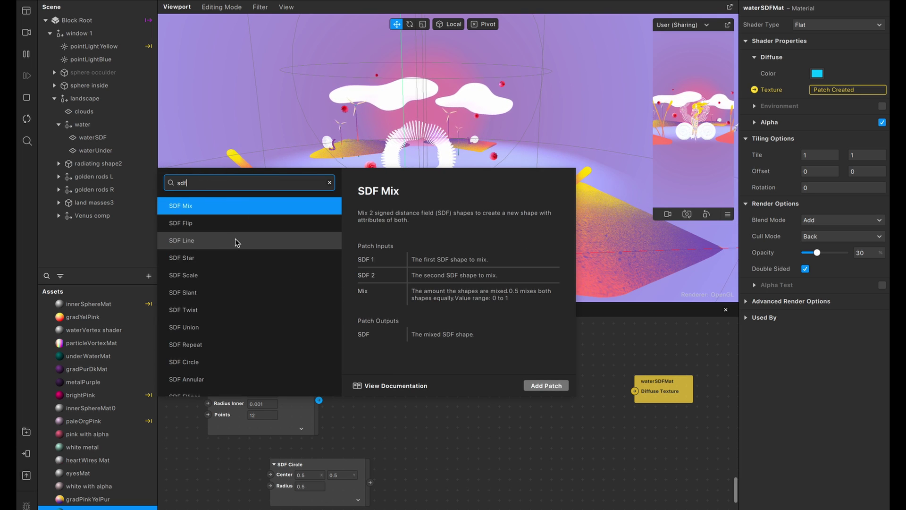
double_click(202, 310)
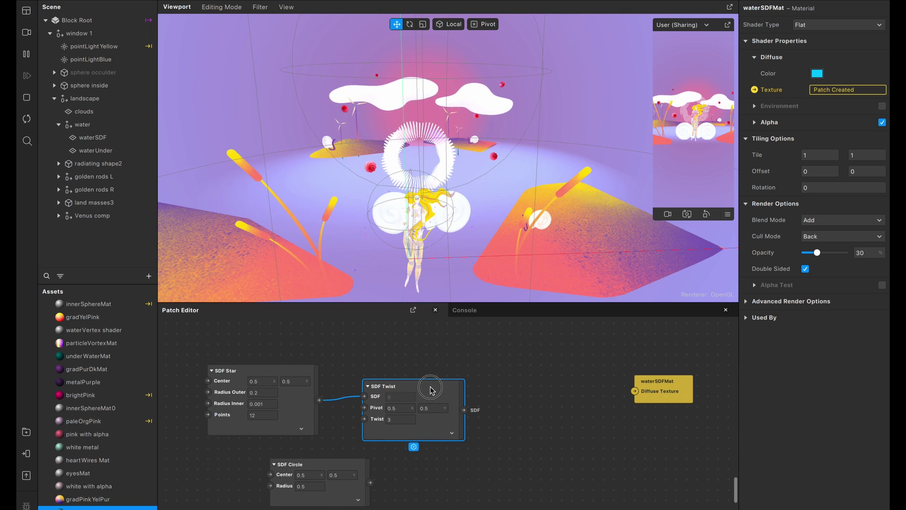
left_click(401, 414)
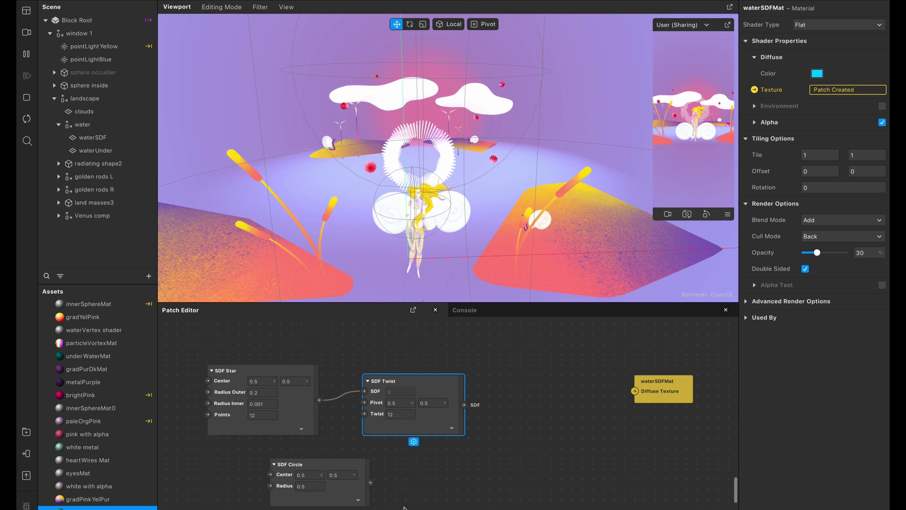
Move the SDF Circle patch so it lines up directly beneath the SDF Twist patch.
left_click_drag(361, 469, 445, 479)
scroll(486, 444, "down", 3)
scroll(486, 444, "right", 3)
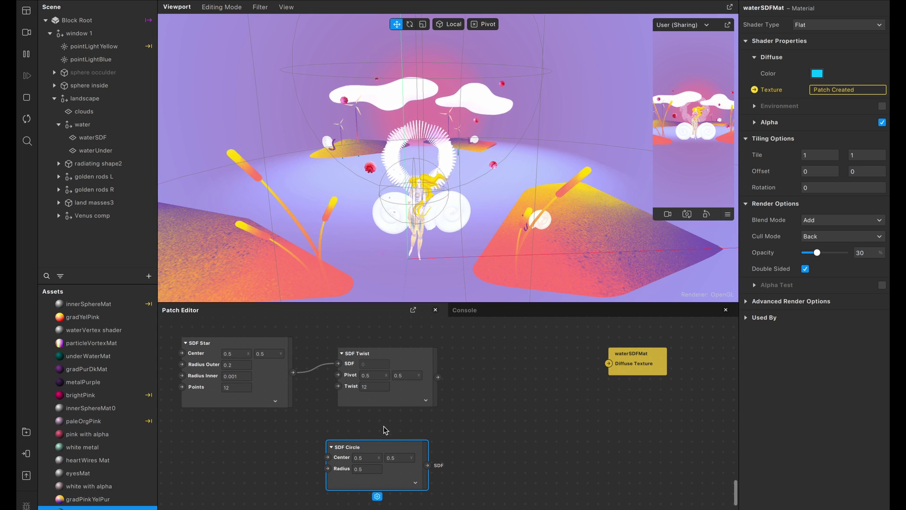
left_click_drag(414, 452, 426, 441)
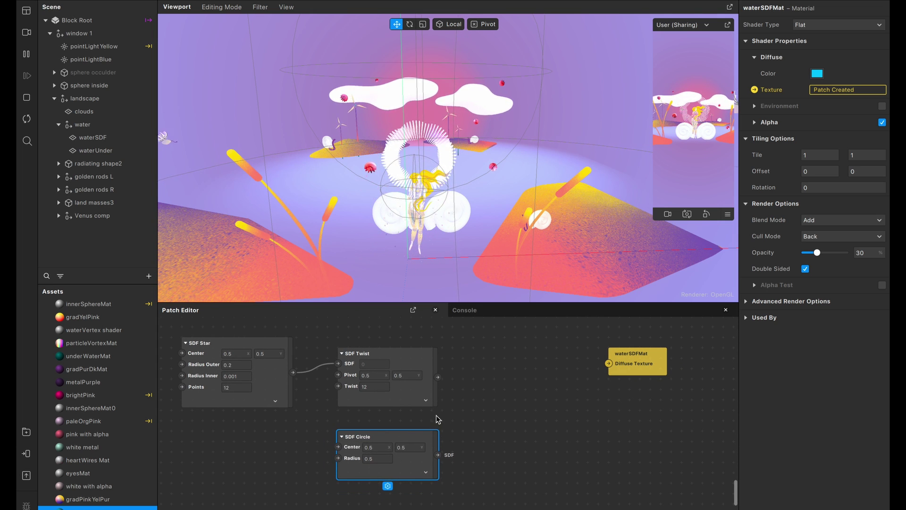
Add an SDF Mix patch with the SDF Twist feeding SDF 1 and the SDF Circle feeding SDF 2.
left_click_drag(438, 376, 472, 405)
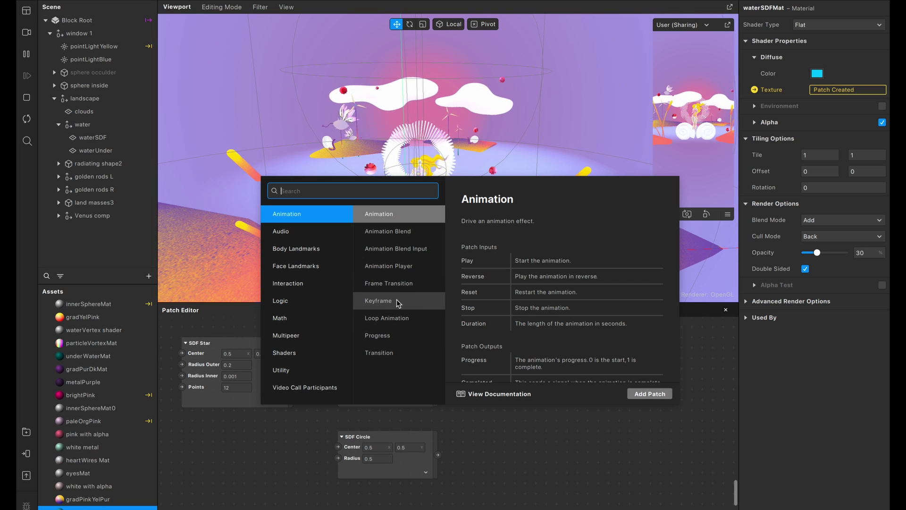
type("sdf")
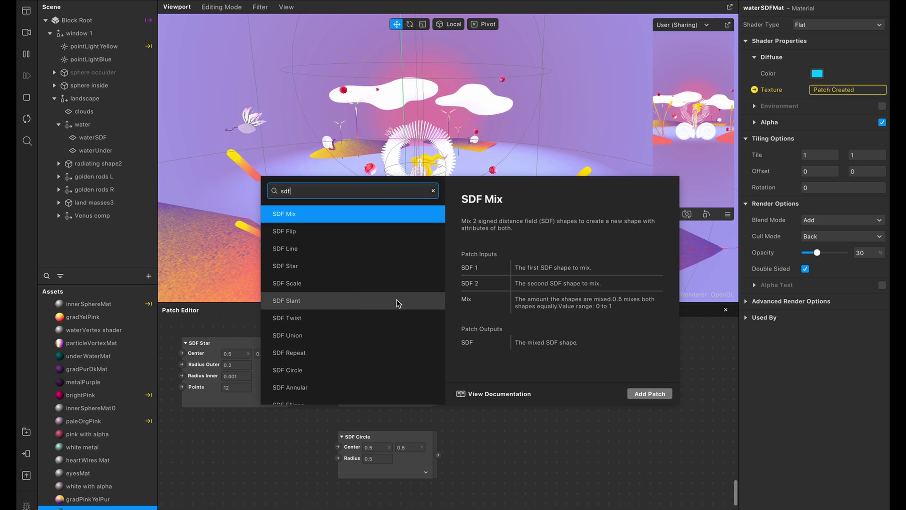
type(" m")
double_click(329, 214)
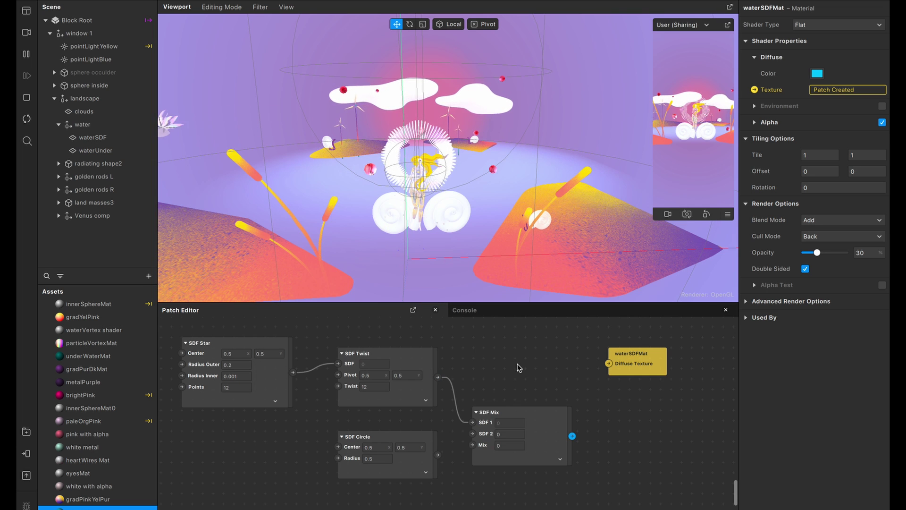
left_click_drag(543, 412, 533, 384)
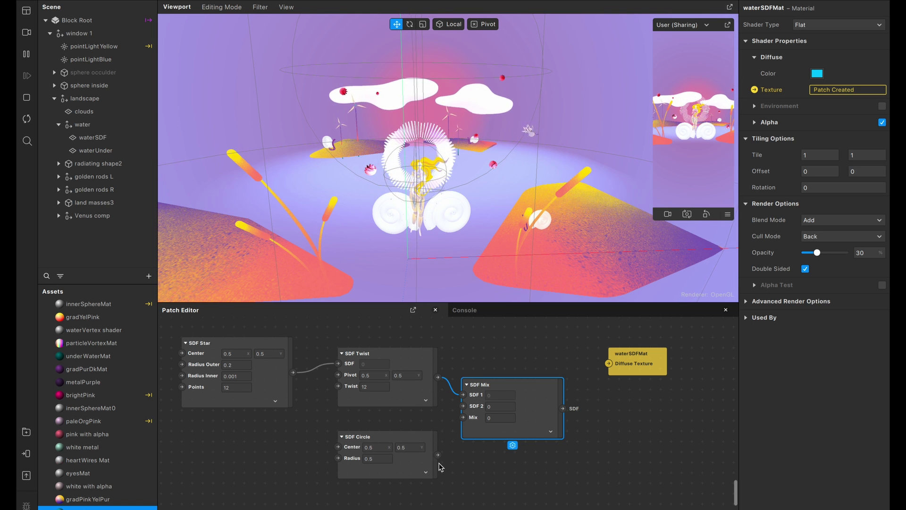
left_click_drag(438, 455, 464, 408)
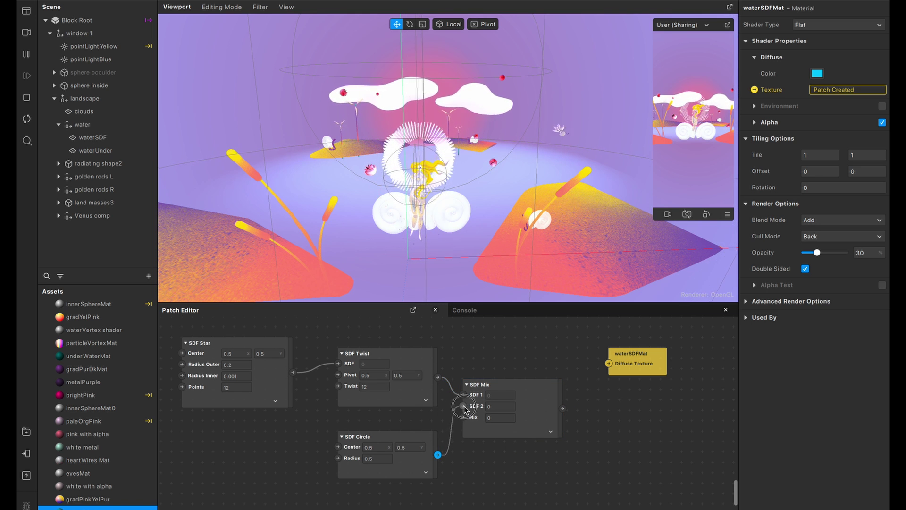
Add a Step patch after the SDF Mix and route its output to waterSDFMat's diffuse texture, spacing the patches apart.
left_click_drag(635, 379, 665, 410)
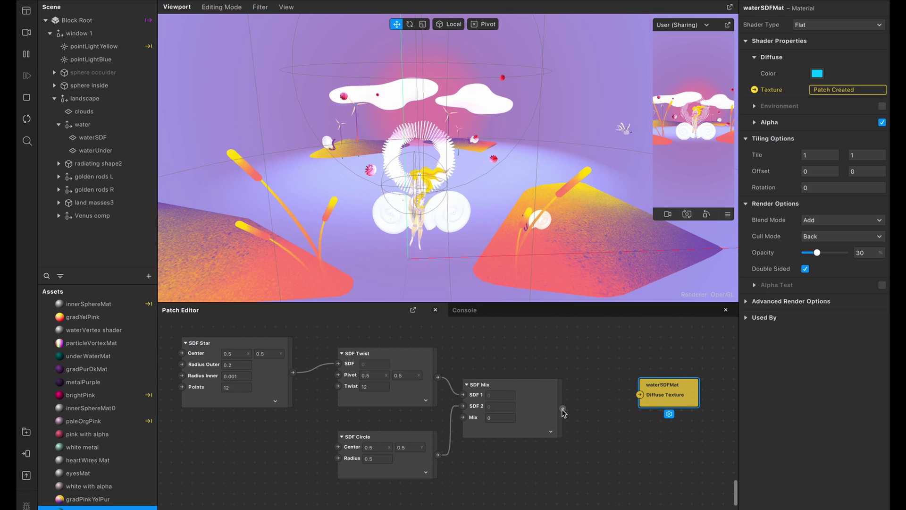
left_click_drag(562, 408, 581, 409)
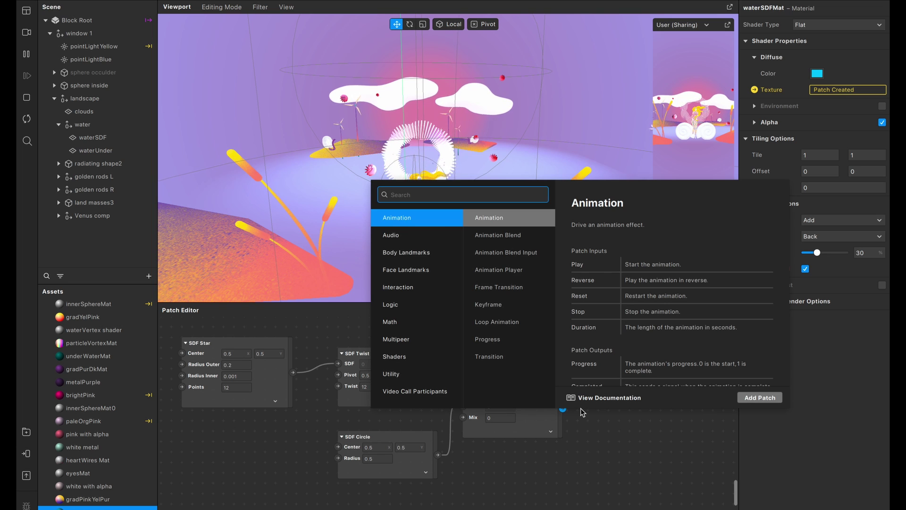
type("step")
left_click(420, 219)
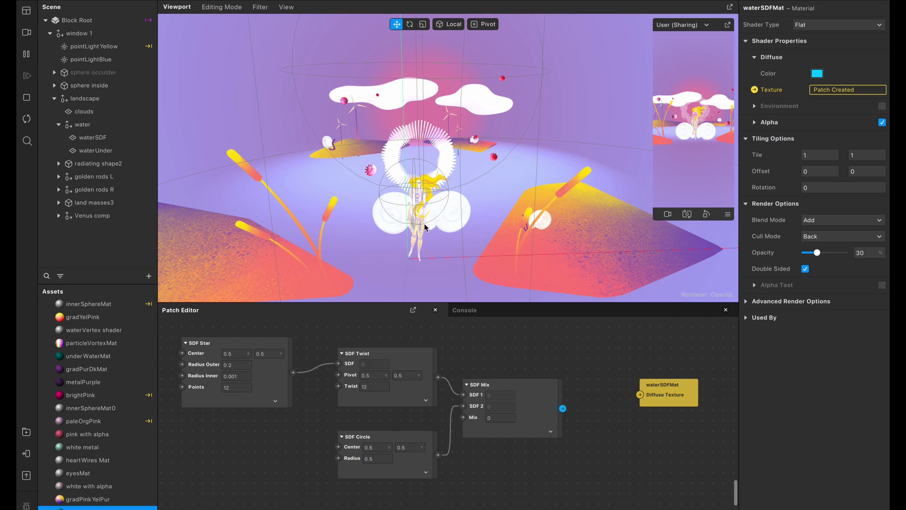
left_click_drag(659, 401, 690, 411)
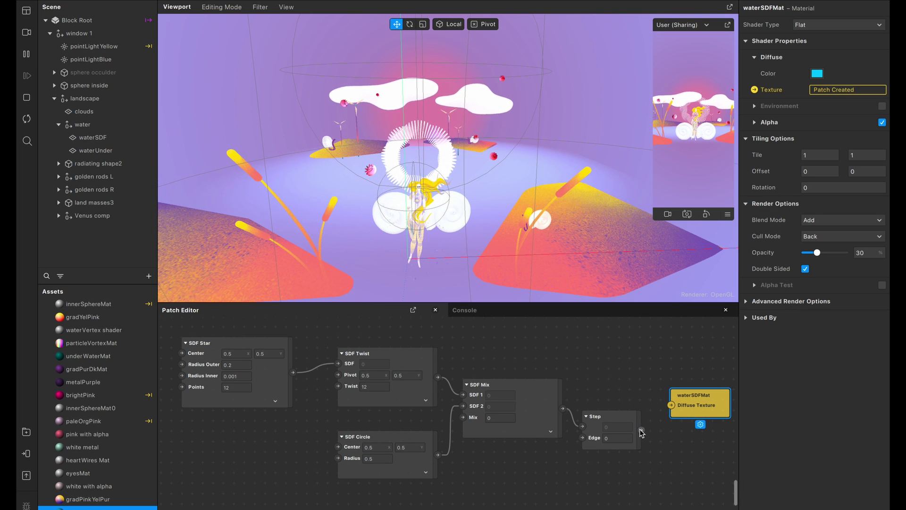
left_click_drag(640, 429, 631, 398)
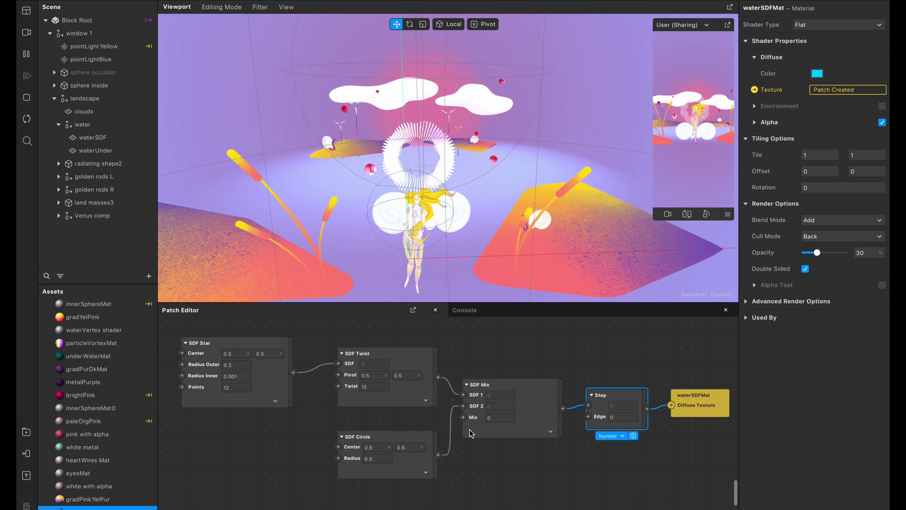
Try mix values of 0.5, 0.1 and 0.8 on the SDF Mix patch, and return the mix to 0.
left_click(502, 418)
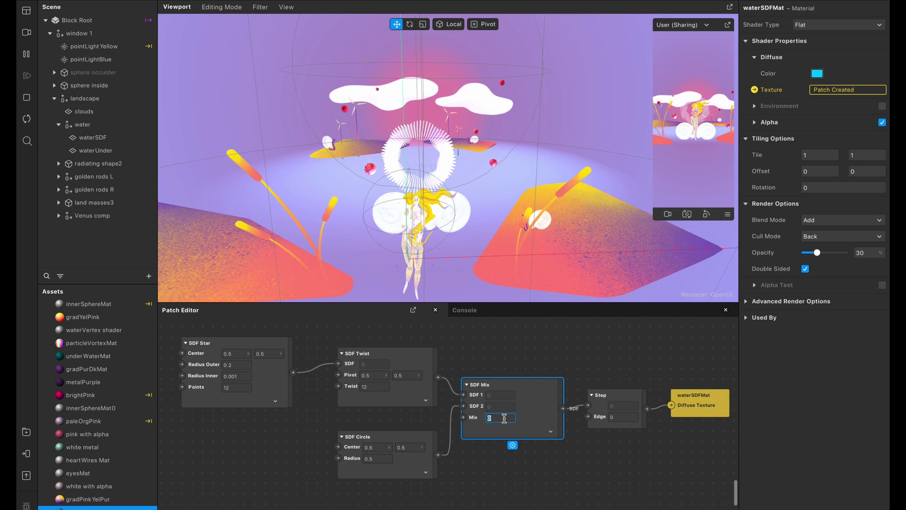
type("0.5")
key("Return")
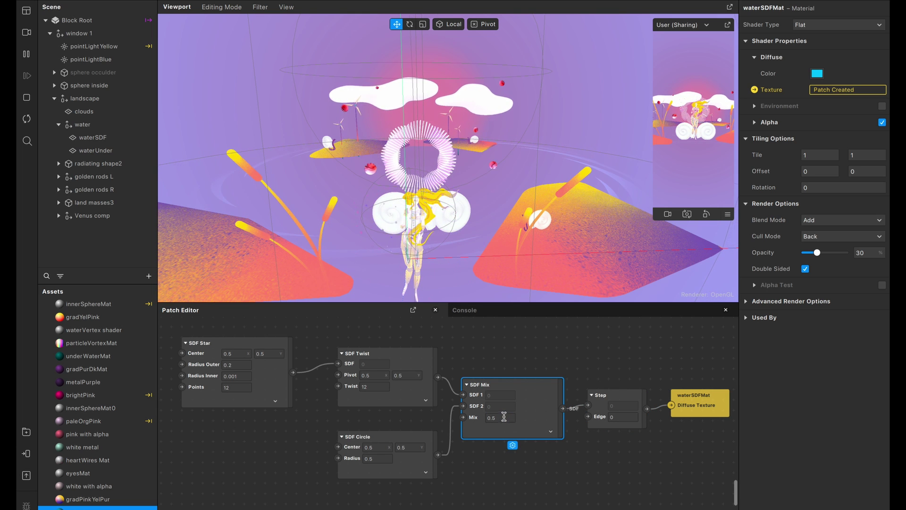
left_click(501, 418)
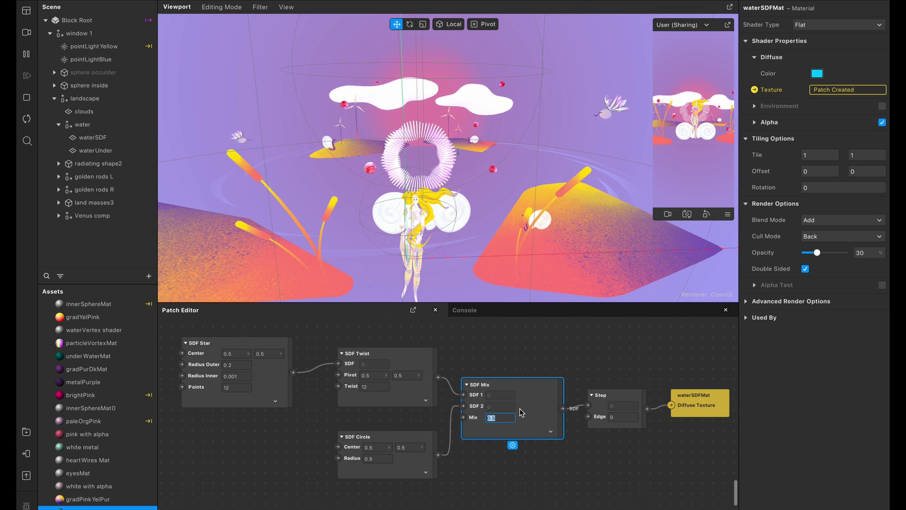
type("0.1")
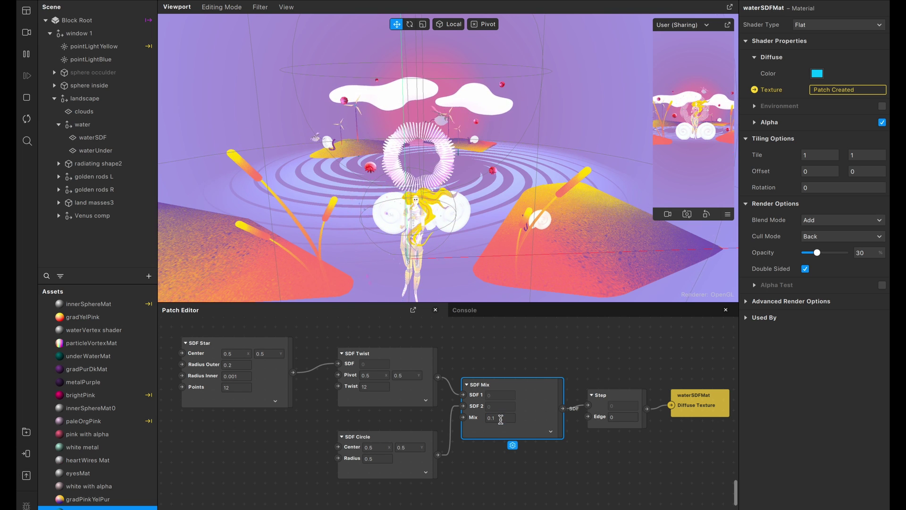
key("BackSpace")
type("8")
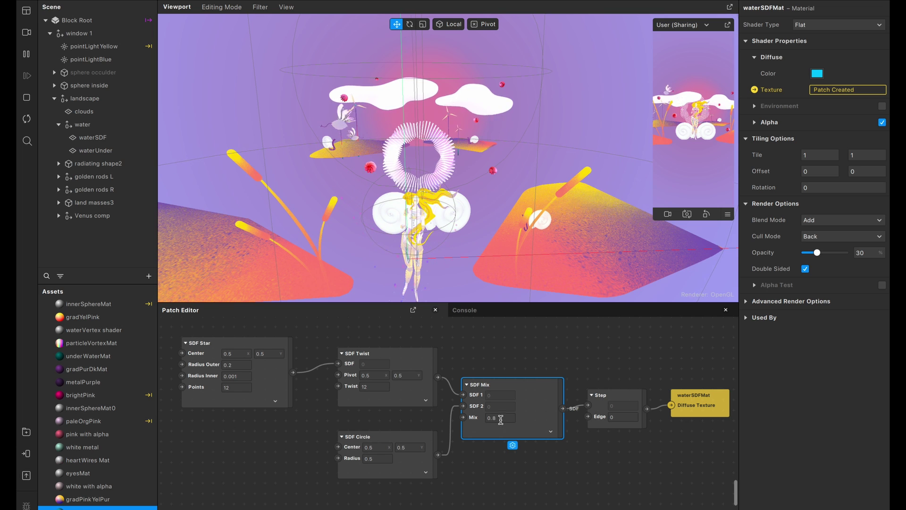
key("BackSpace")
key("BackSpace")
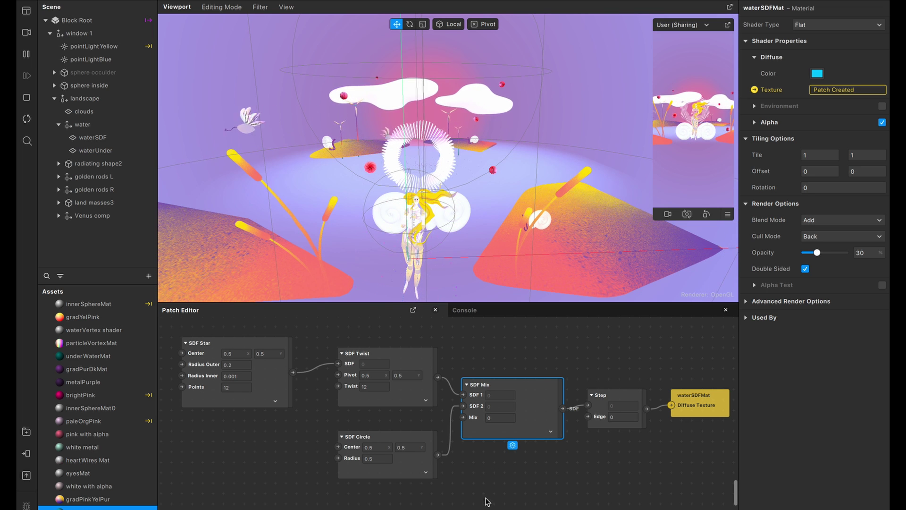
Add a mirrored Loop Animation patch with a duration of 10 and place it below the SDF Circle patch.
left_click_drag(420, 432, 420, 421)
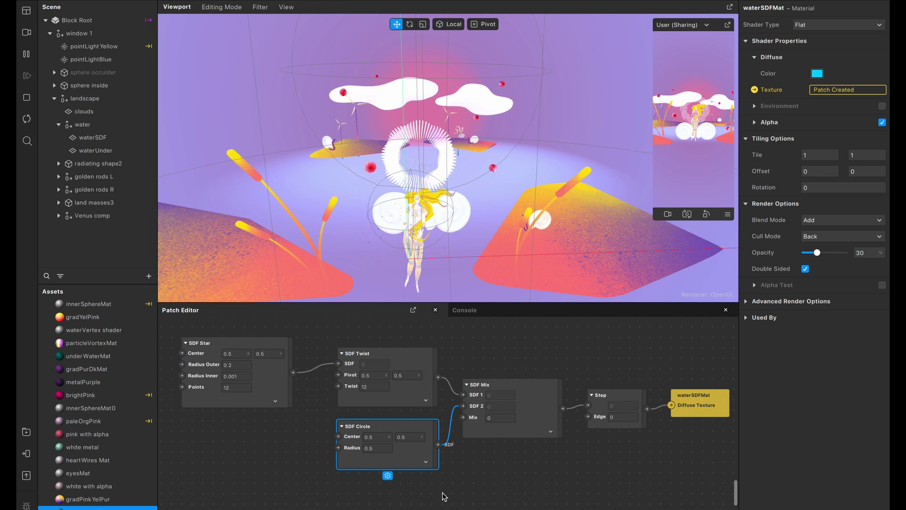
scroll(333, 495, "down", 3)
right_click(309, 484)
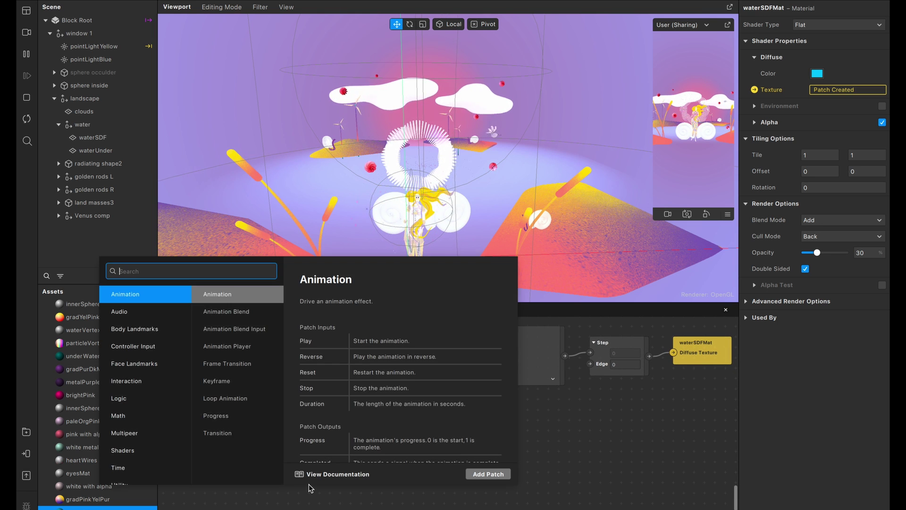
type("loo")
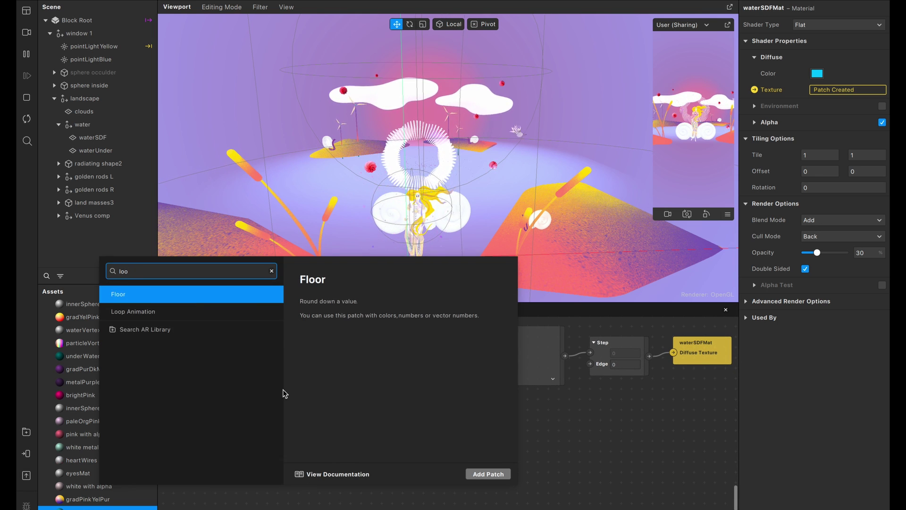
left_click(195, 314)
left_click(366, 503)
left_click_drag(367, 503, 383, 464)
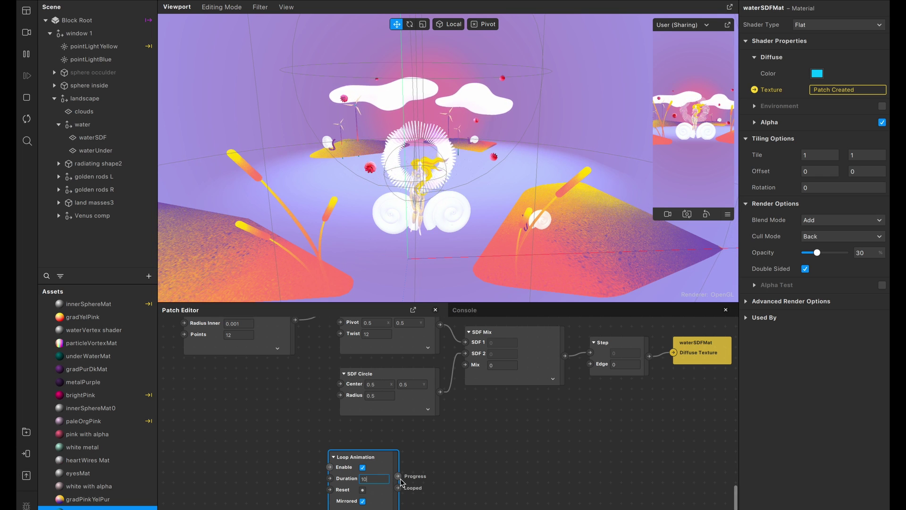
Add a Transition patch driven by the Loop Animation's Progress output and place it beside the Loop Animation patch.
left_click_drag(398, 478, 431, 468)
type("tr")
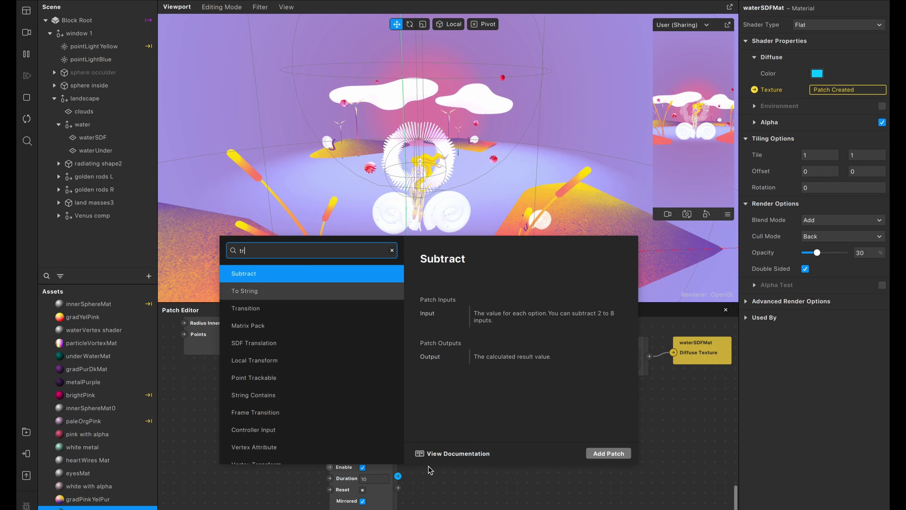
type(" sdf")
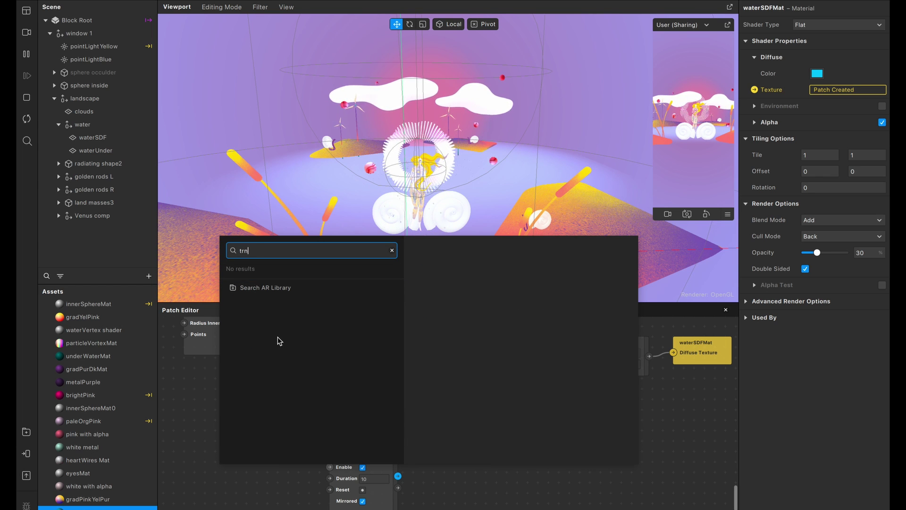
key("BackSpace")
key("BackSpace")
key("BackSpace")
key("BackSpace")
type("ans")
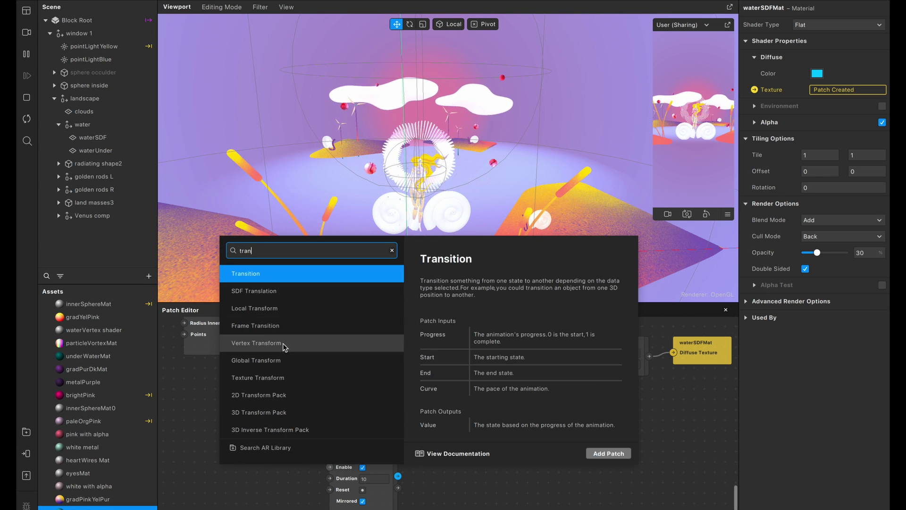
key("Return")
left_click_drag(477, 471, 464, 457)
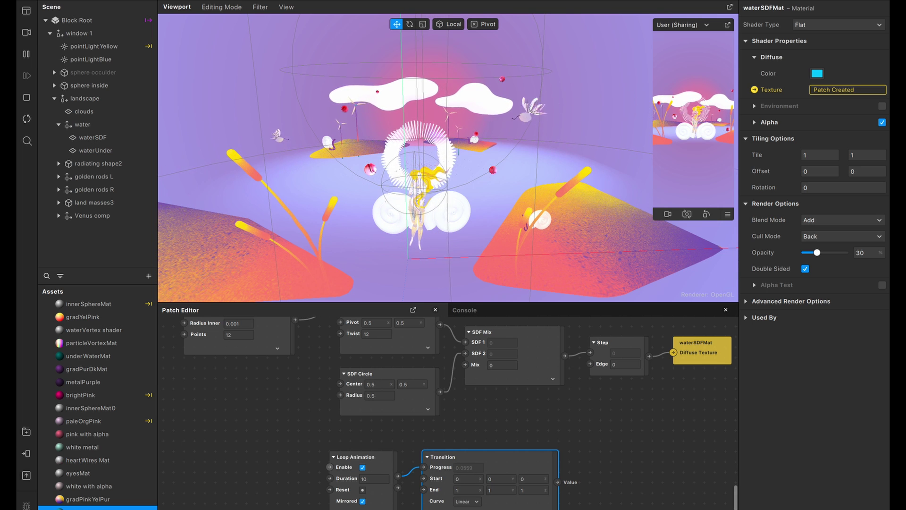
Switch the Transition patch to a single number value and set its curve to Sinusoidal In-Out.
right_click(468, 490)
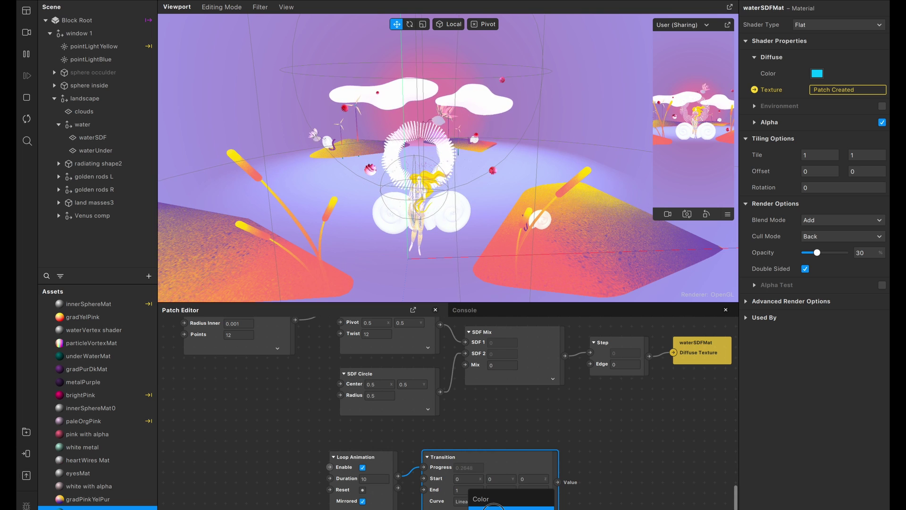
left_click(493, 508)
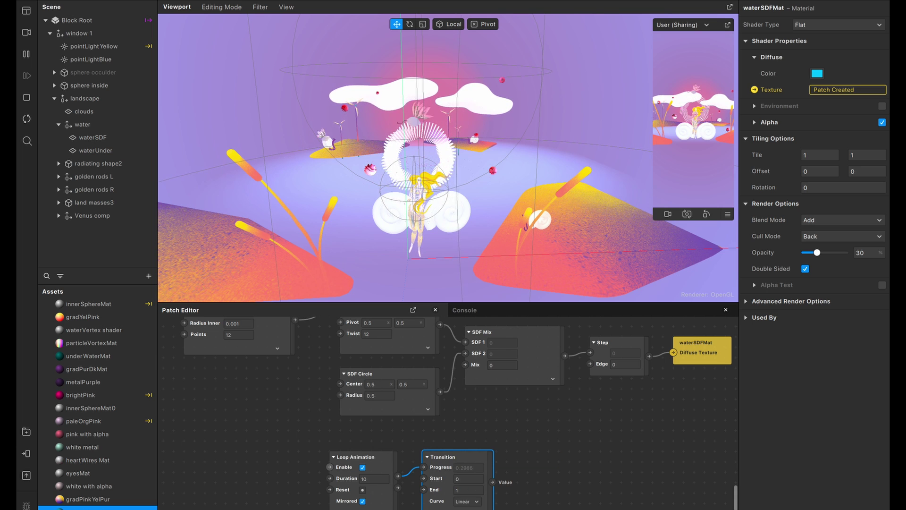
left_click(466, 503)
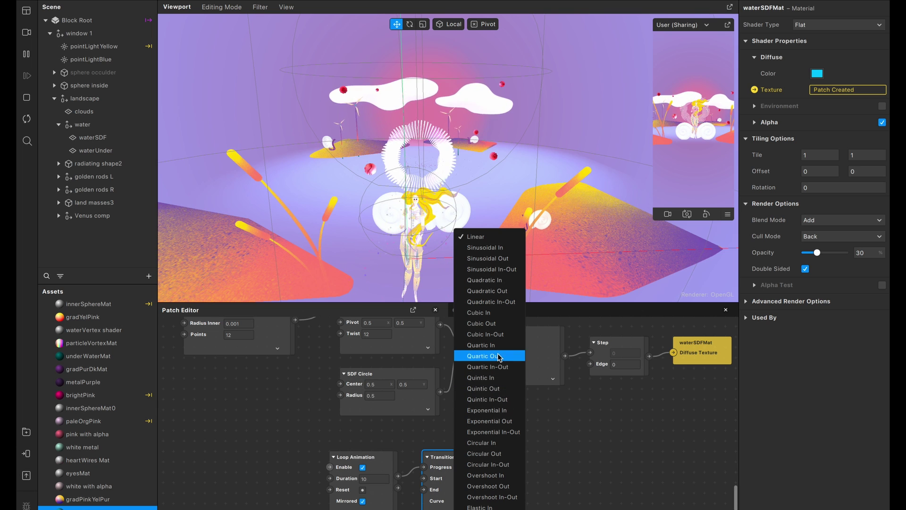
left_click(490, 268)
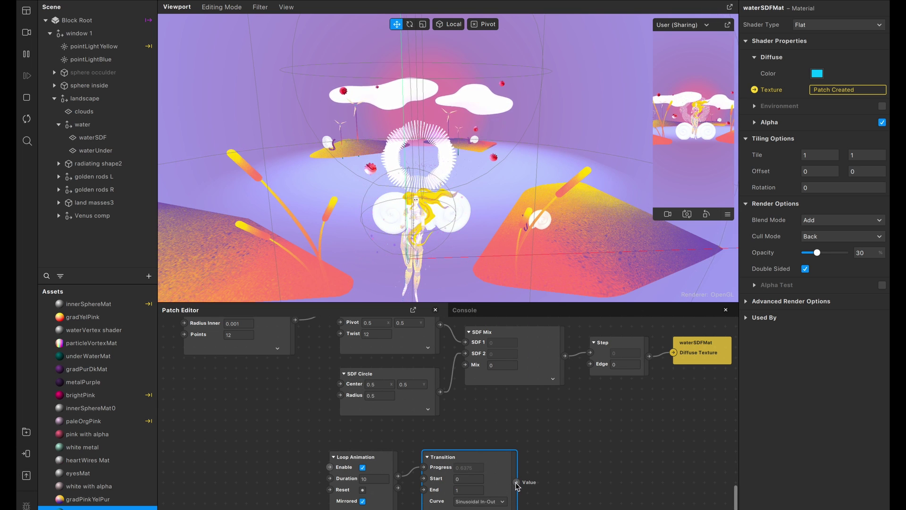
Connect the Transition's Value output to the Mix input of the SDF Mix patch and review the patch graph.
left_click_drag(517, 484, 465, 365)
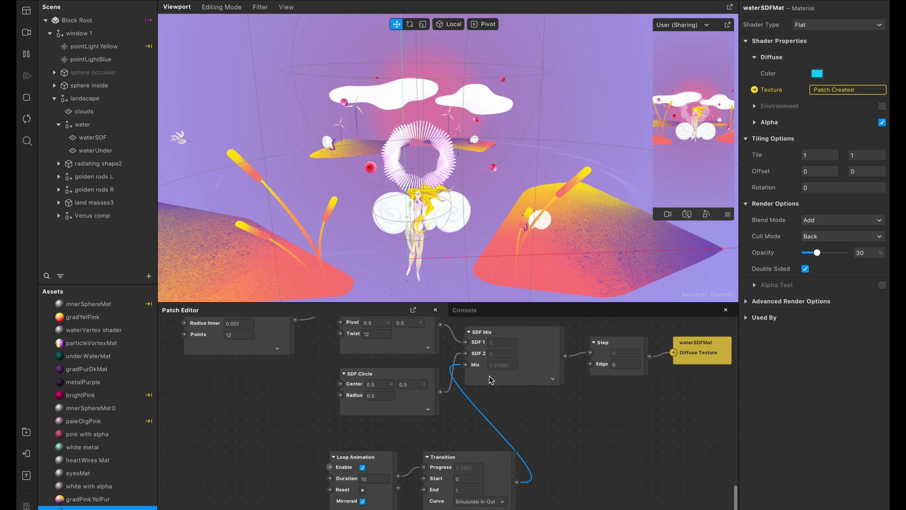
scroll(529, 442, "up", 3)
scroll(528, 443, "left", 2)
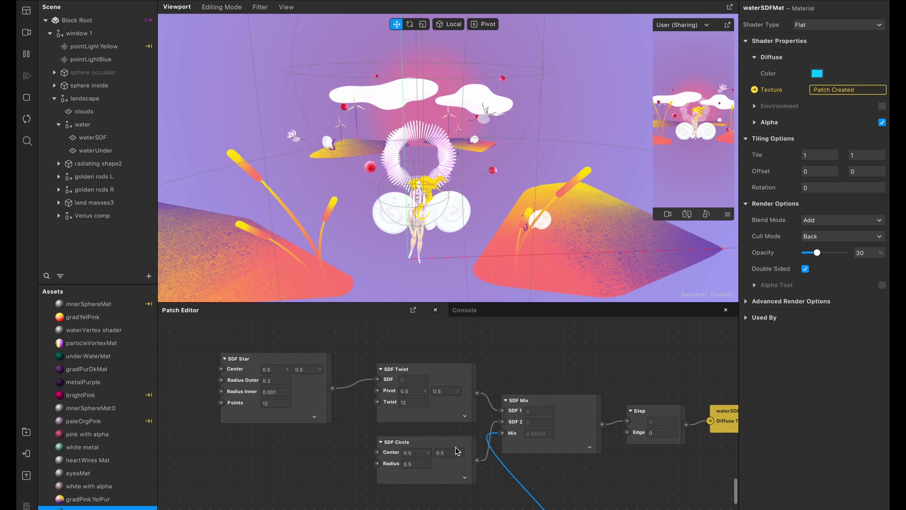
scroll(562, 500, "down", 2)
scroll(562, 500, "right", 3)
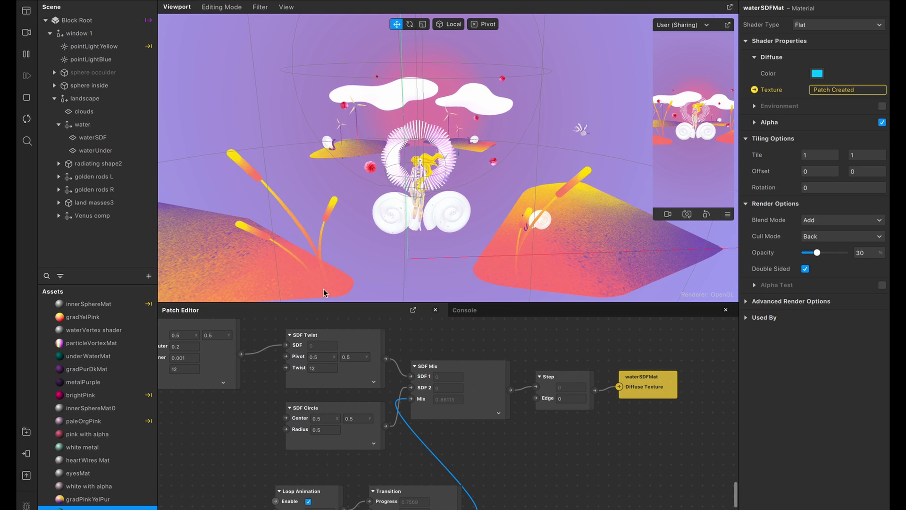
Duplicate the waterSDF plane inside the water group.
left_click(104, 138)
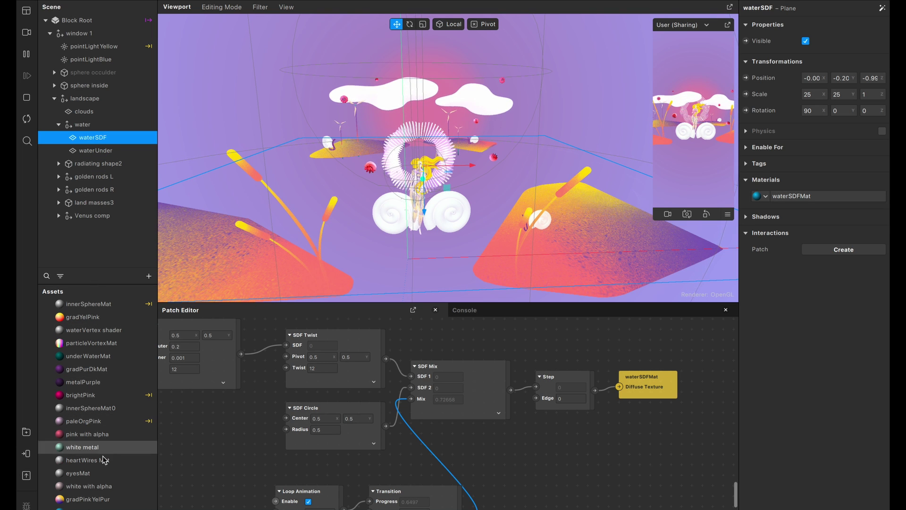
left_click(94, 507)
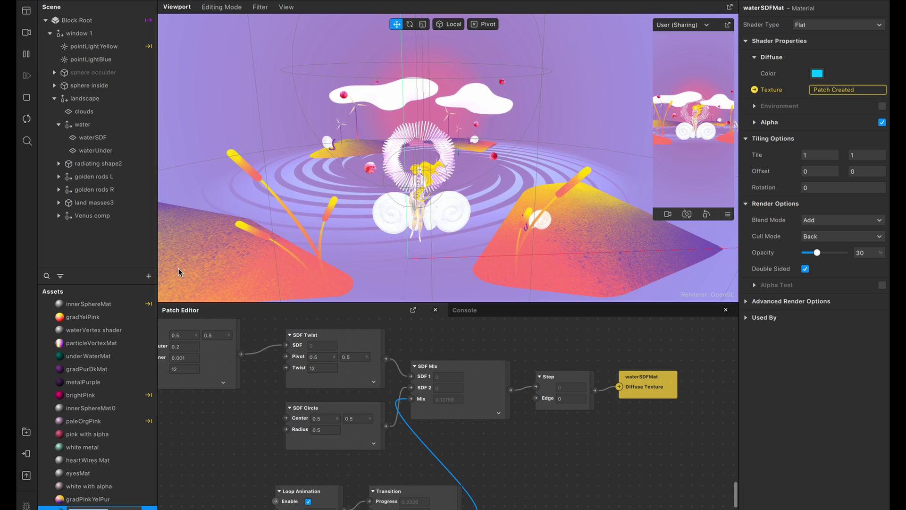
left_click(90, 139)
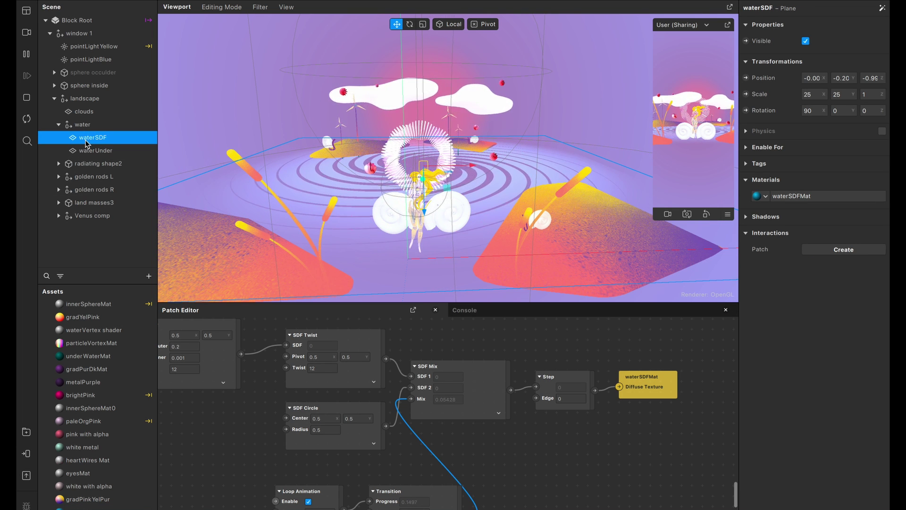
left_click(86, 142)
right_click(85, 141)
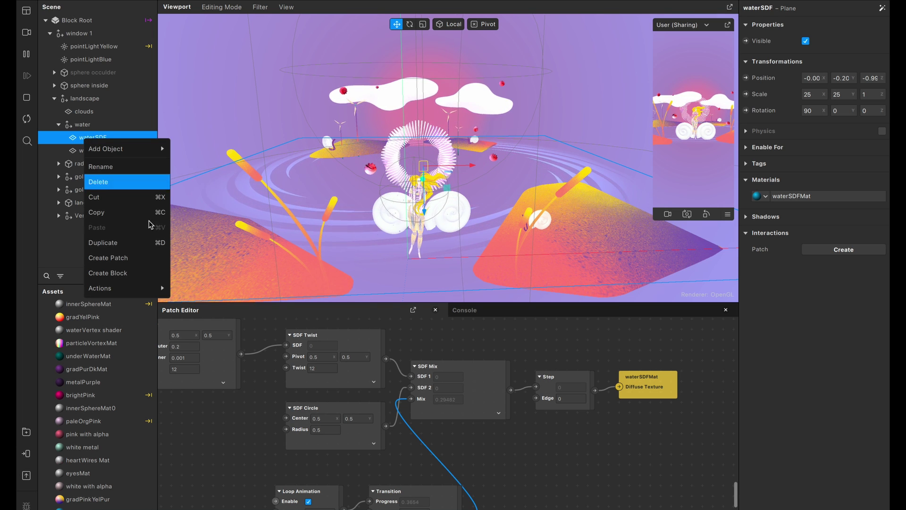
left_click(141, 245)
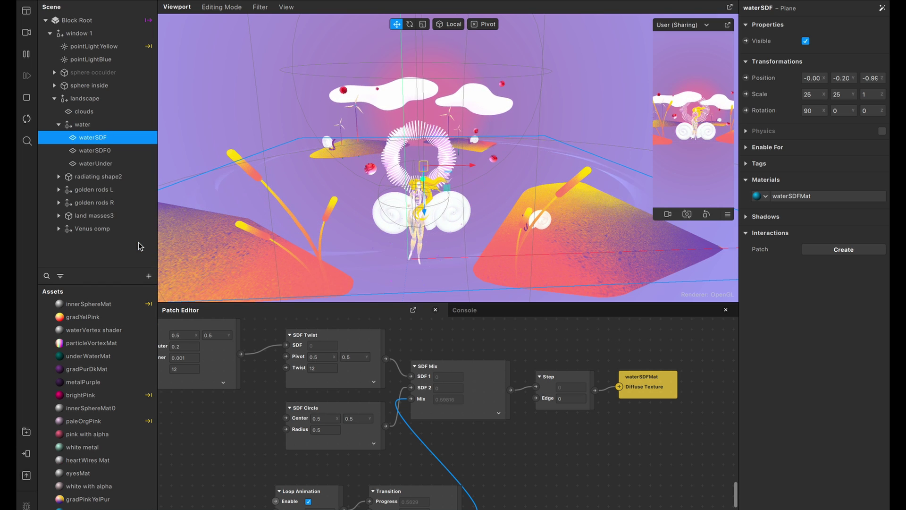
Lower the duplicated plane waterSDF0 to about -0.22 in Y and rotate it to about 53.9° around Y.
left_click(103, 152)
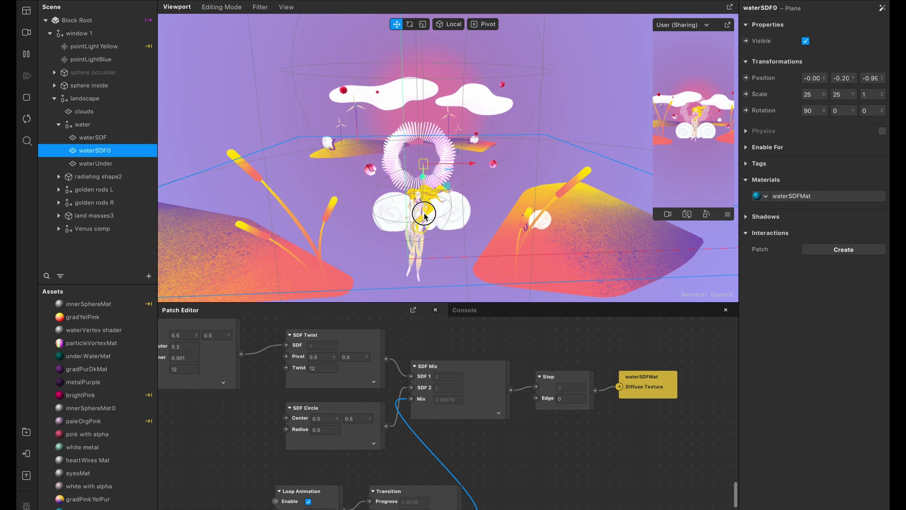
left_click_drag(424, 216, 426, 220)
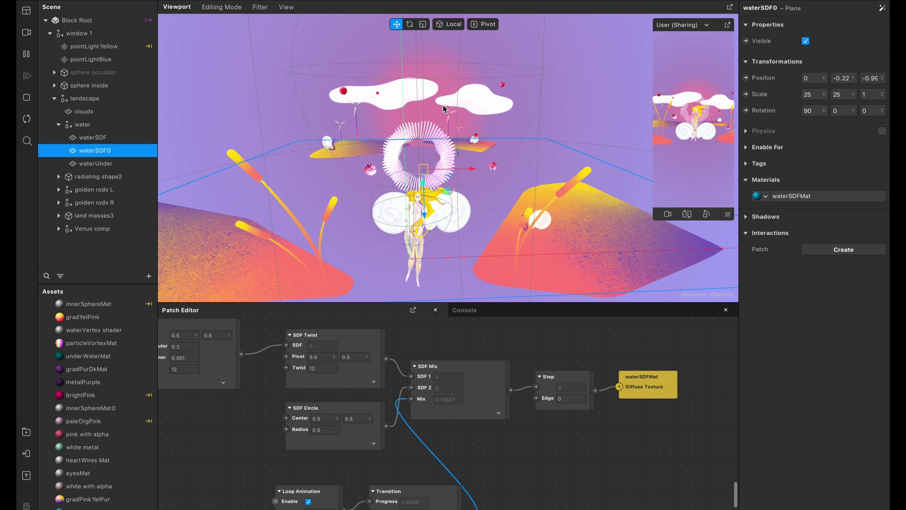
left_click(410, 24)
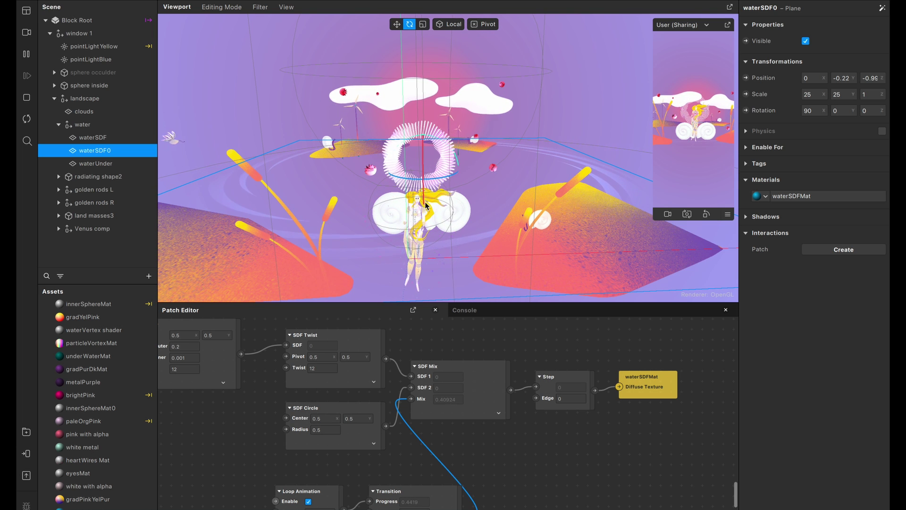
left_click_drag(406, 181, 422, 183)
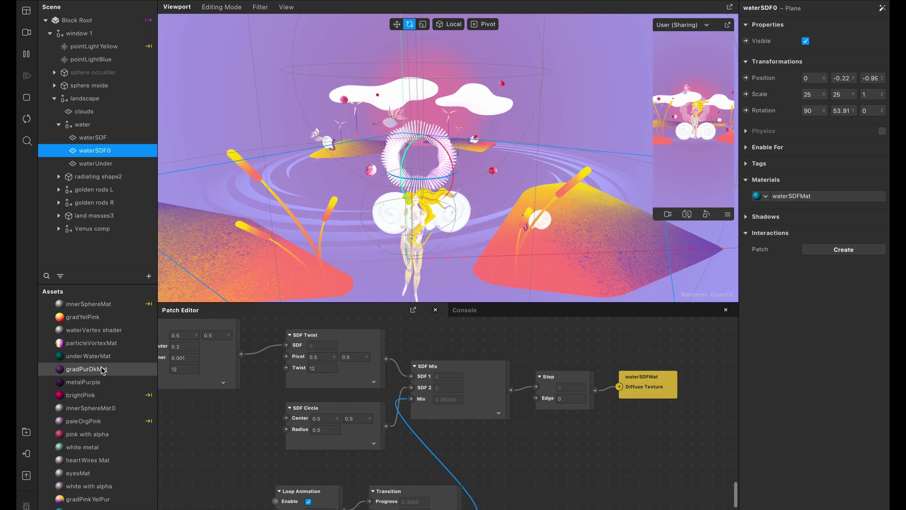
Turn off writing to the depth buffer in waterSDFMat's advanced render options.
left_click(96, 508)
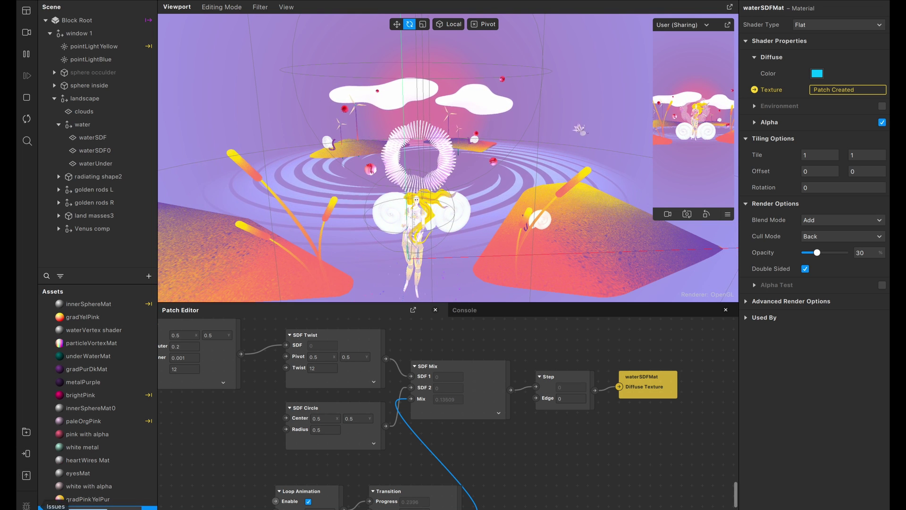
left_click(149, 508)
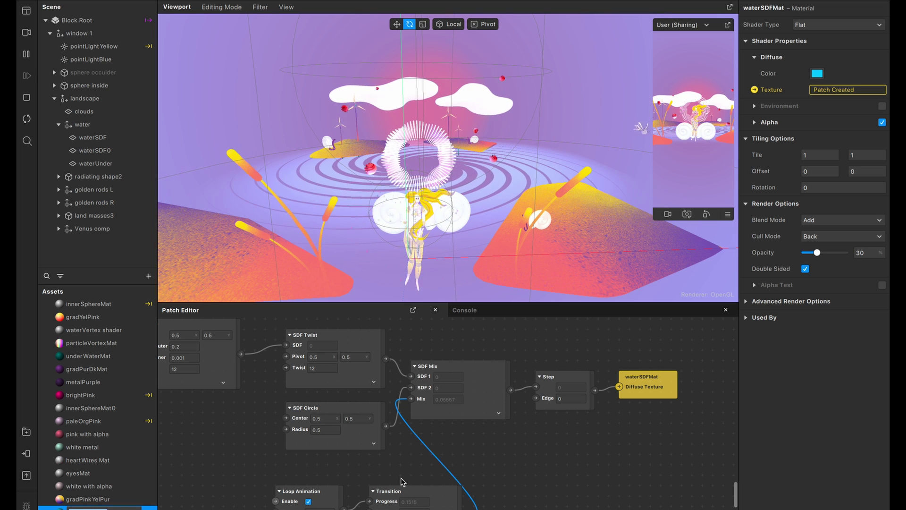
left_click(758, 303)
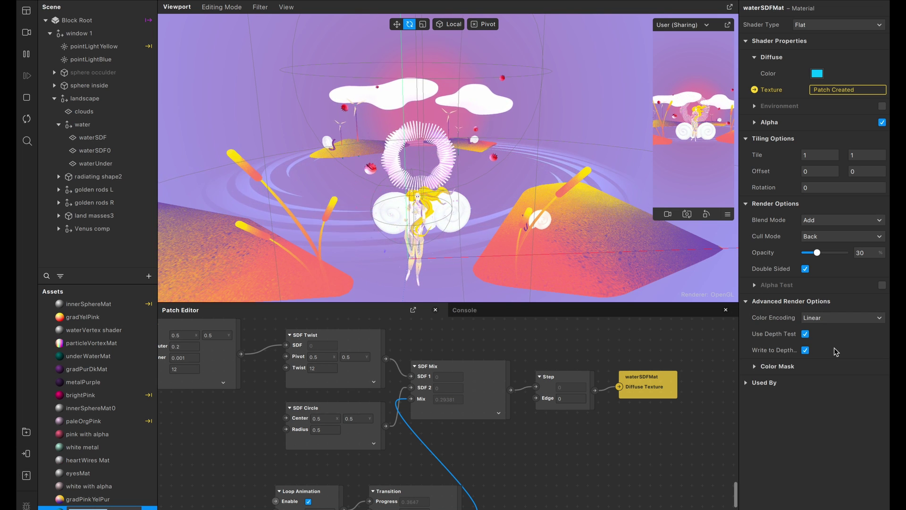
left_click(805, 351)
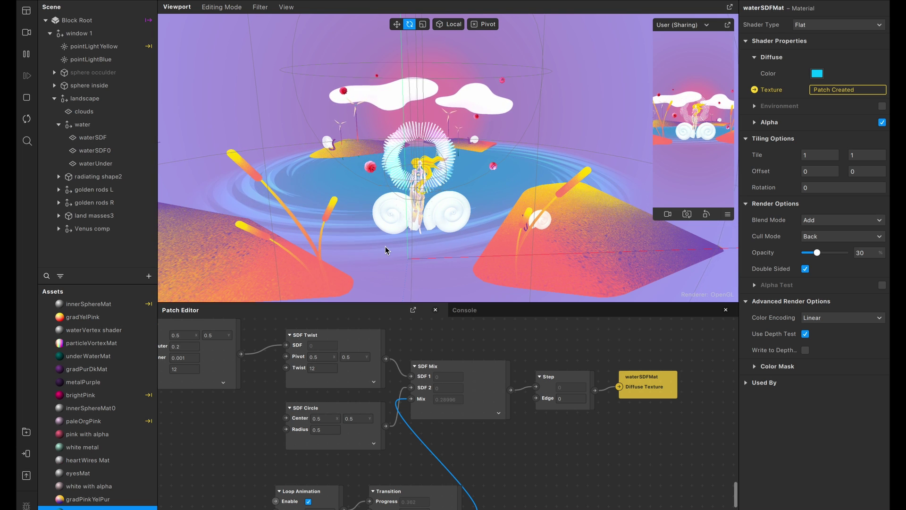
Rotate the waterSDF0 plane to about 63° around Y and duplicate it.
left_click(92, 150)
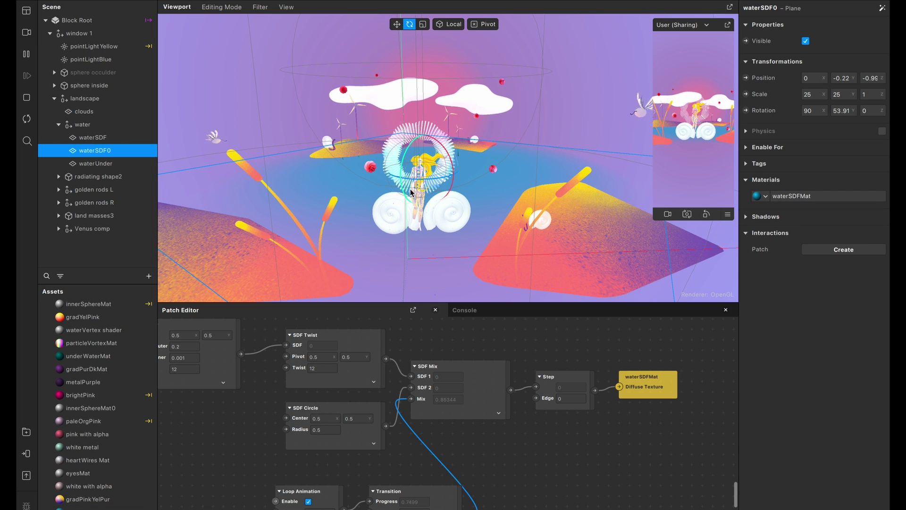
left_click_drag(408, 181, 358, 250)
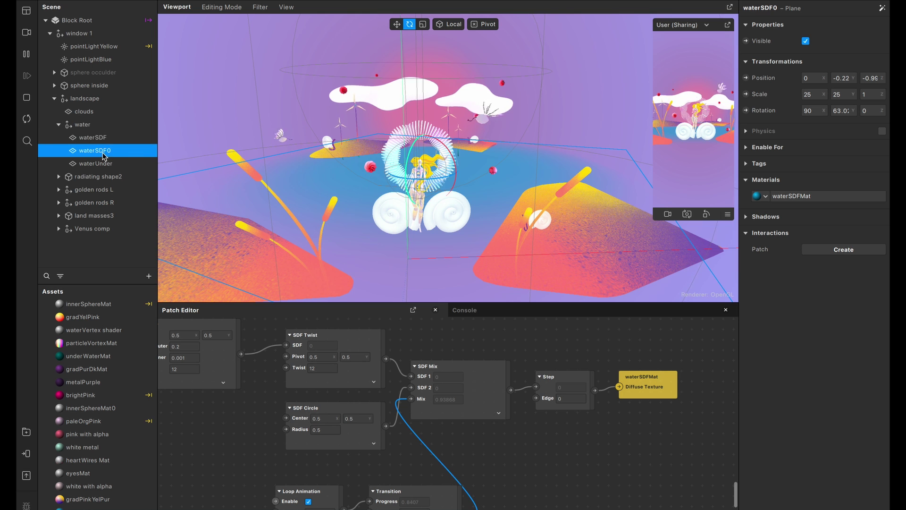
right_click(102, 154)
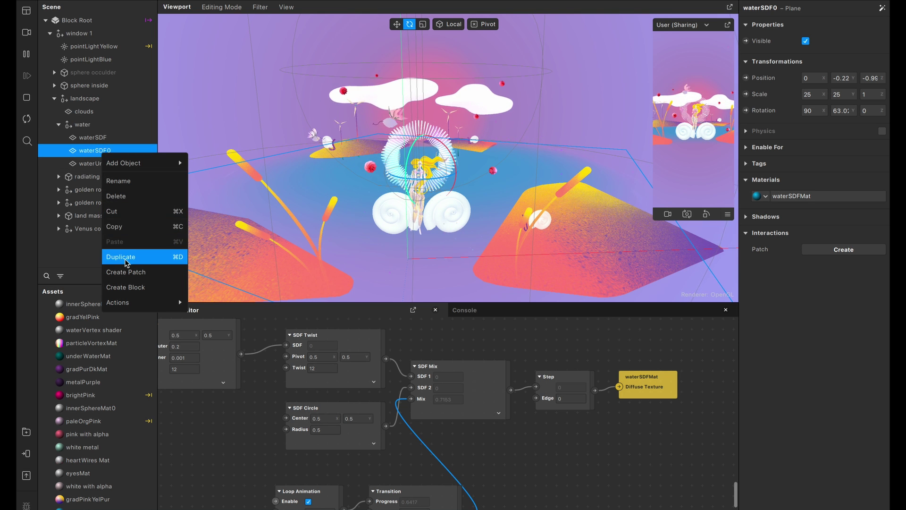
left_click(120, 257)
Raise the newest copy, waterSDF1, to about -0.20 in Y and rotate it to about 79.5° around Y.
left_click(93, 164)
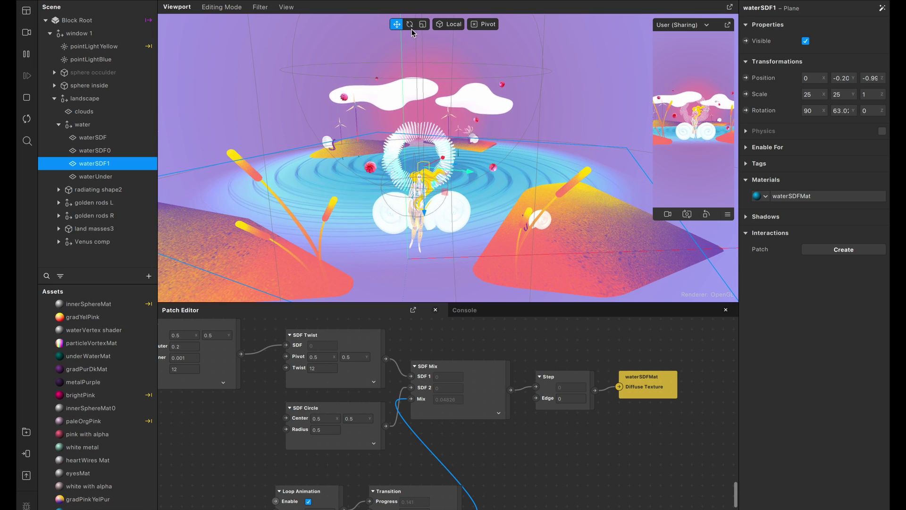
key("e")
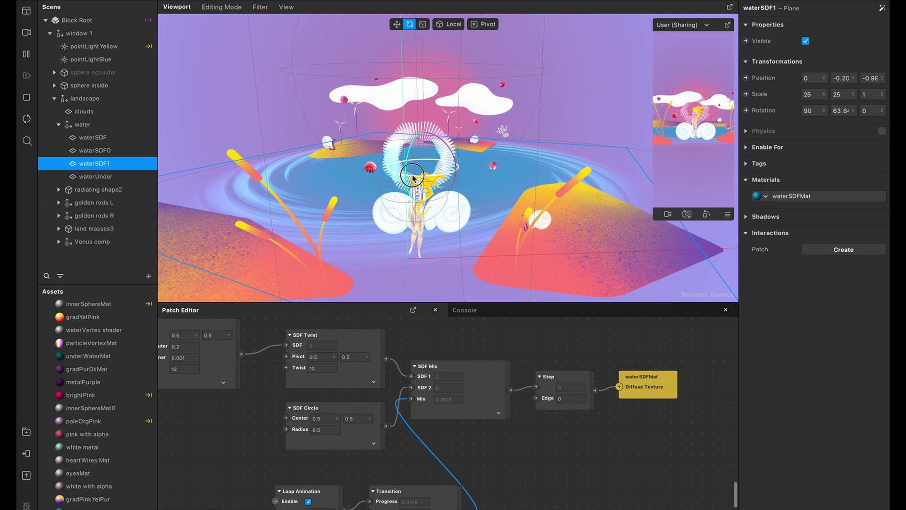
left_click_drag(412, 180, 418, 176)
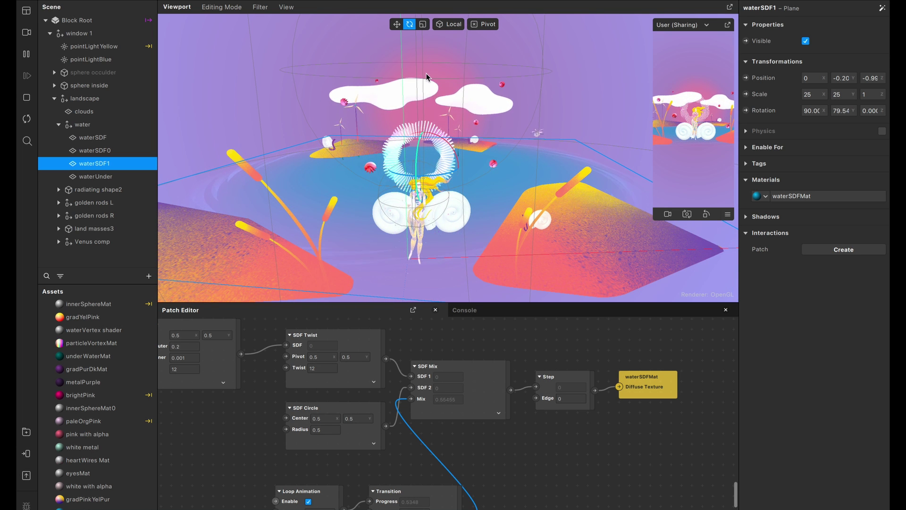